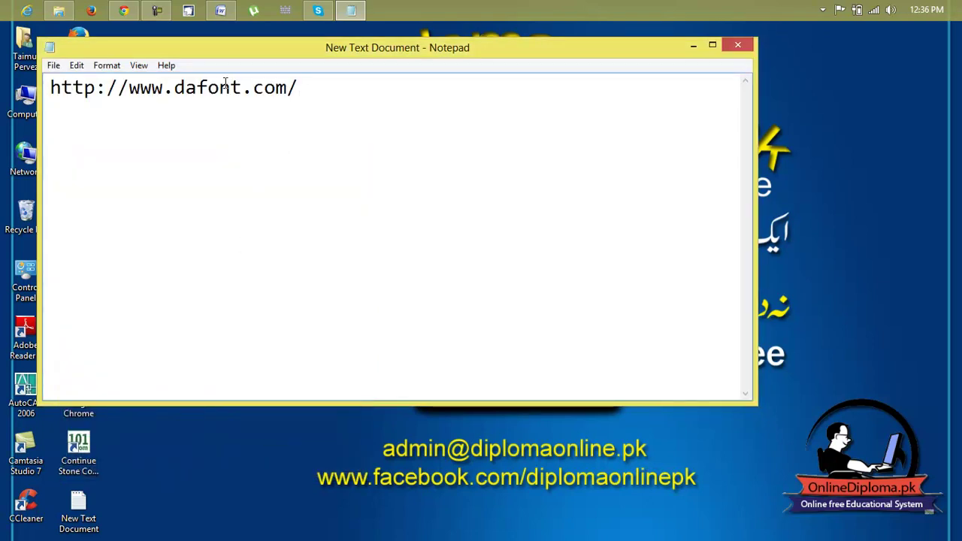
Put away the Notepad note holding the dafont address and open the Google home page in Chrome.
drag(307, 90, 27, 83)
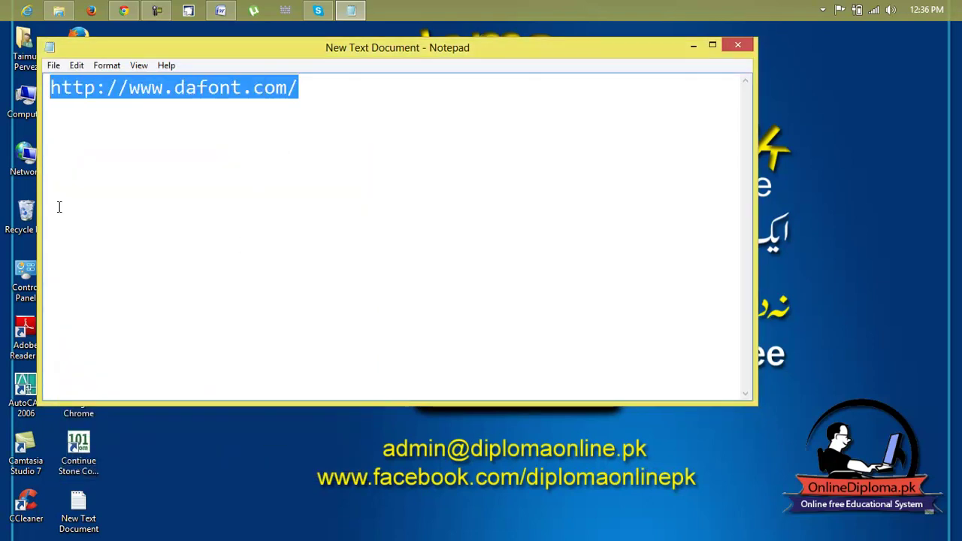
click(695, 47)
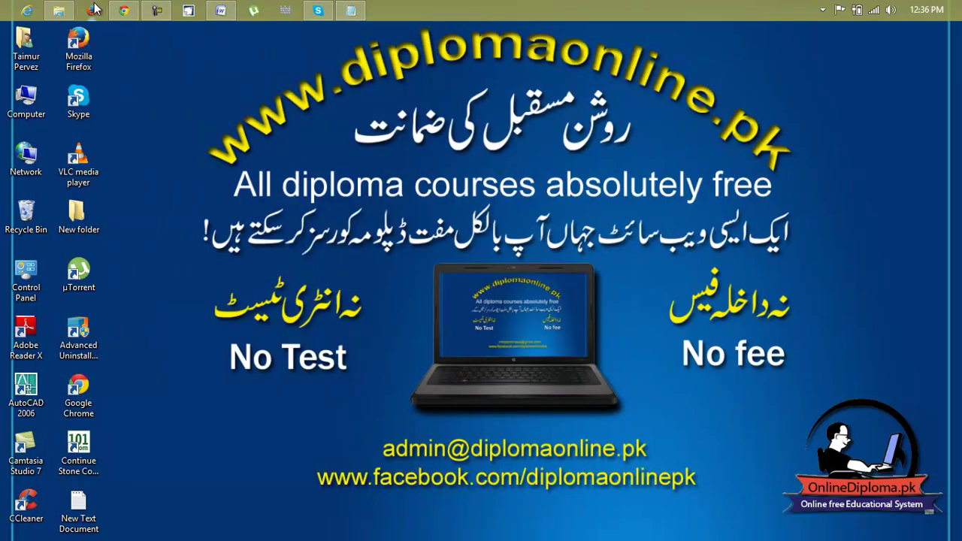
click(124, 10)
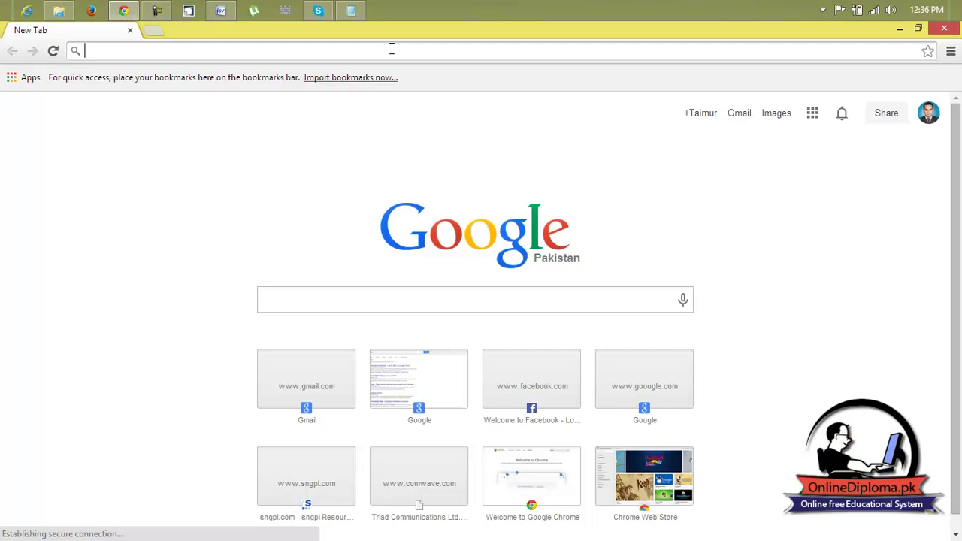
text(google)
key(Return)
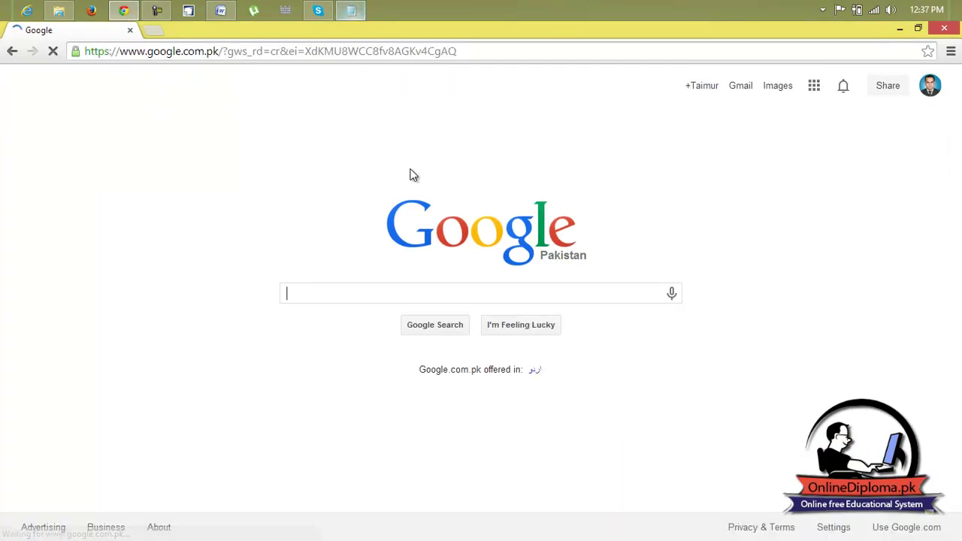
Search Google for dafont and open the site's New fonts page from the results.
text(da)
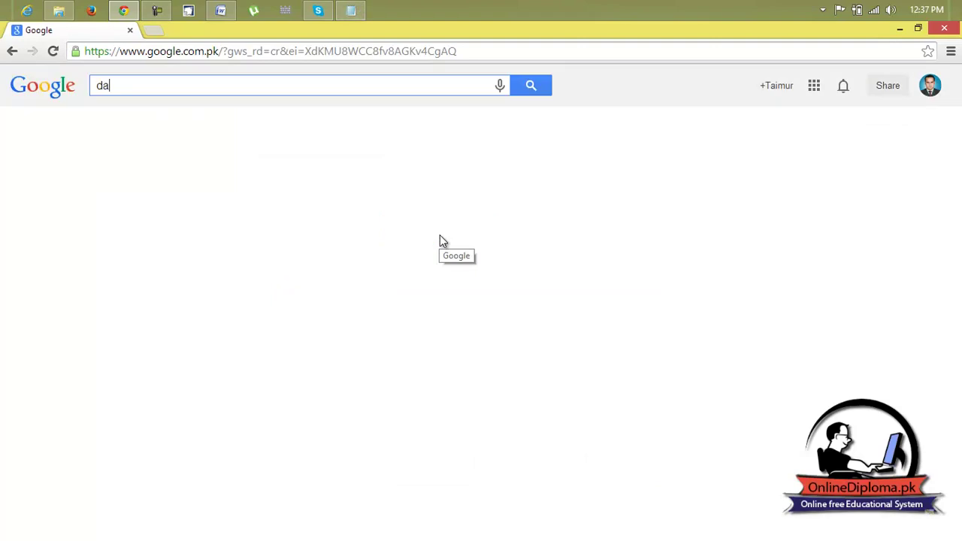
text(iont)
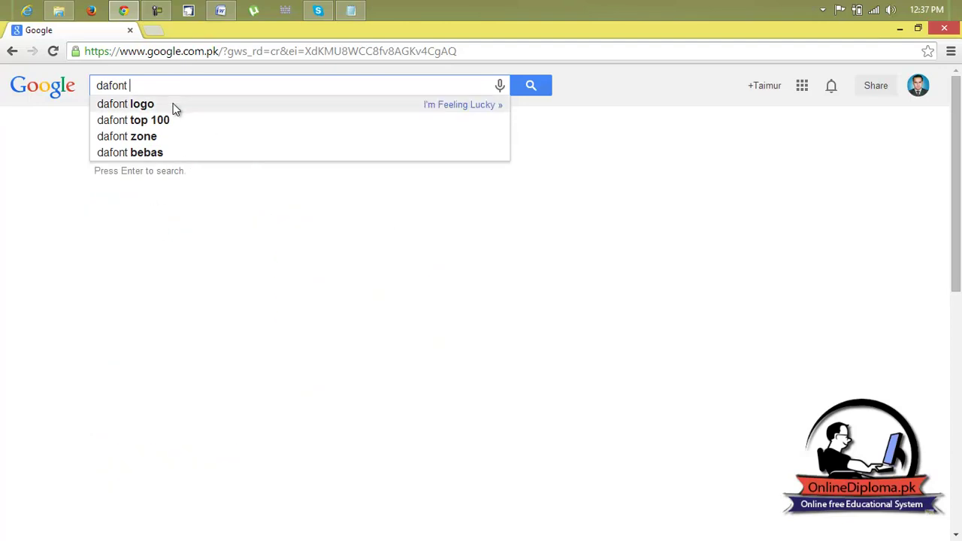
key(Return)
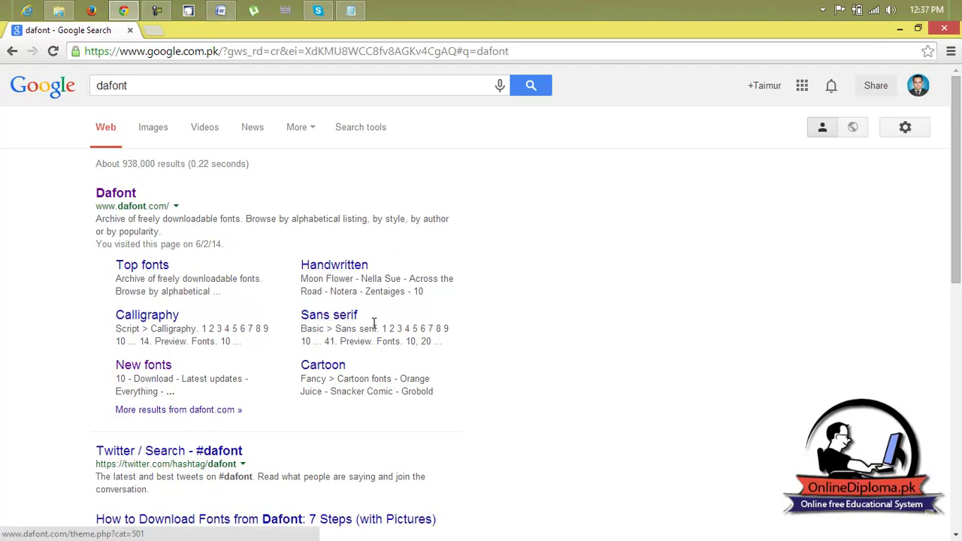
click(161, 366)
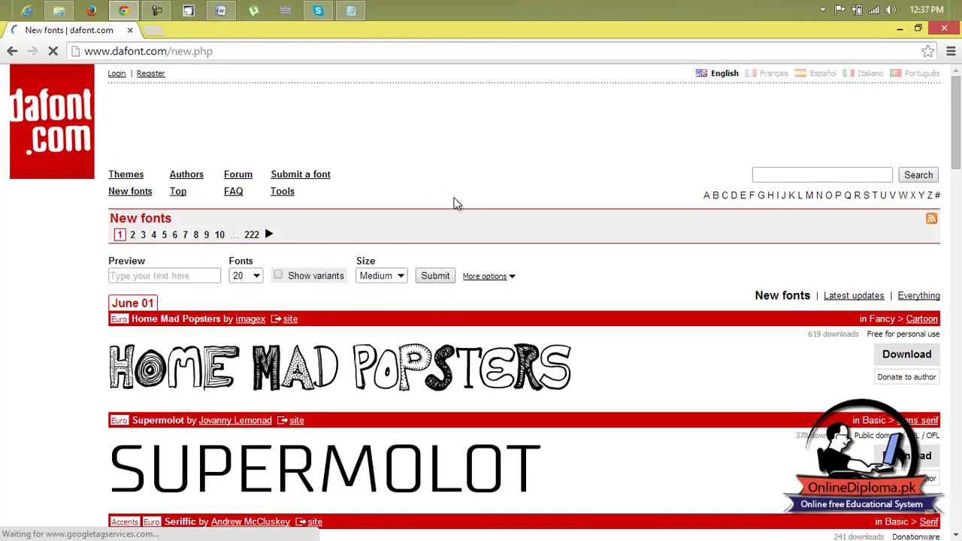
Look through the font samples on pages 1 and 5 of the new fonts list.
scroll(385, 277, down, 7)
scroll(384, 276, down, 8)
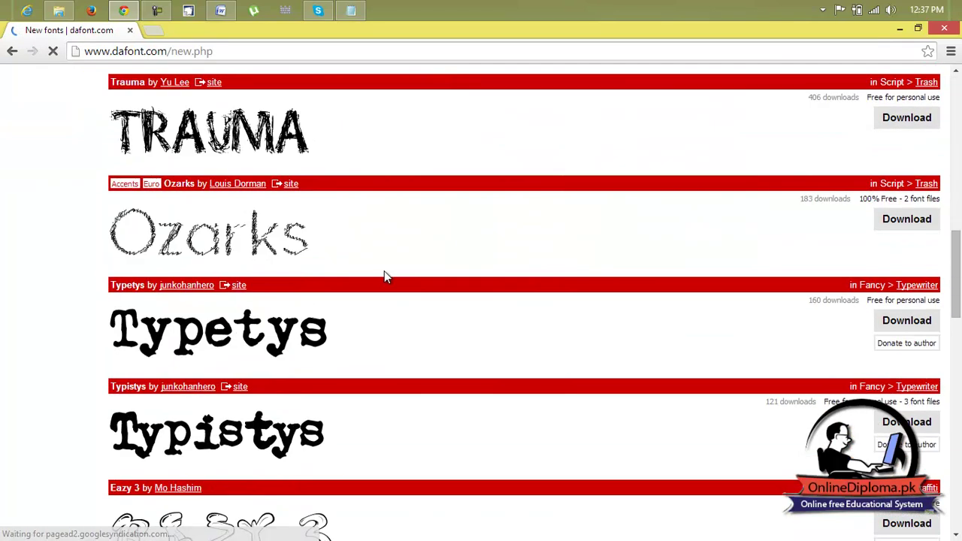
scroll(385, 276, down, 3)
scroll(385, 276, down, 5)
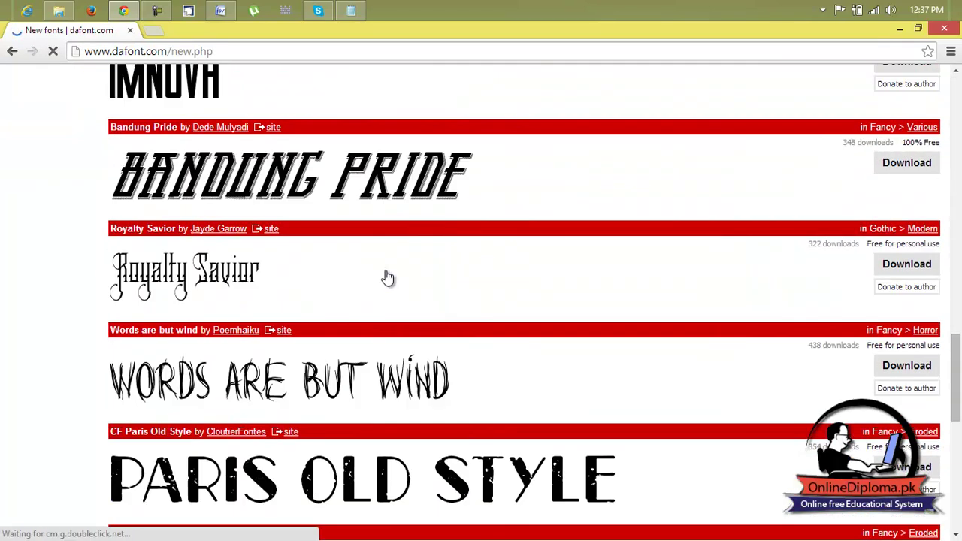
scroll(385, 276, down, 5)
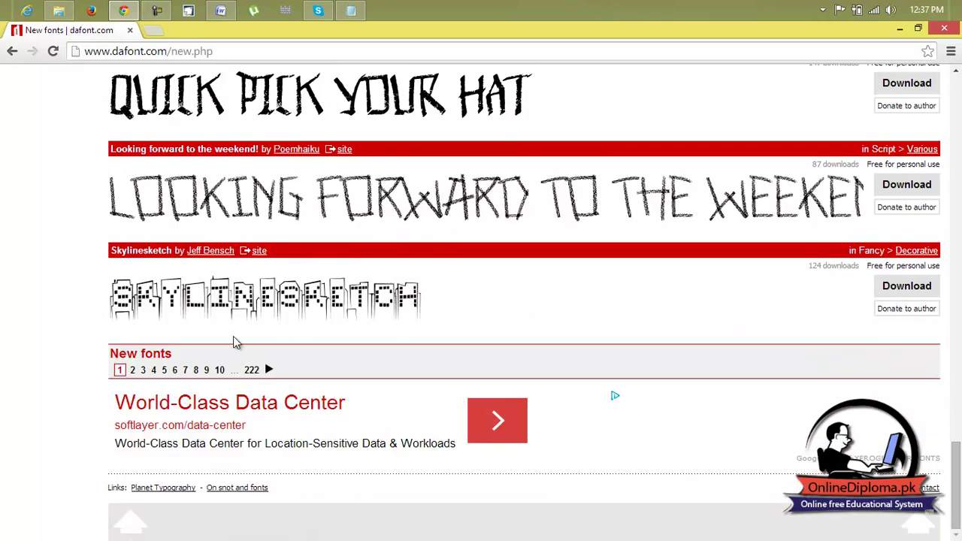
click(164, 369)
scroll(468, 275, down, 5)
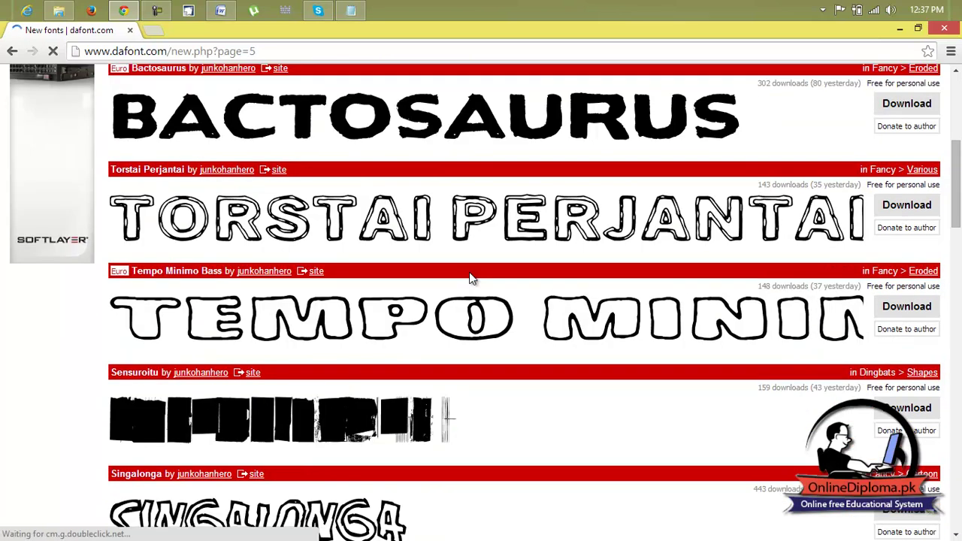
scroll(471, 278, down, 5)
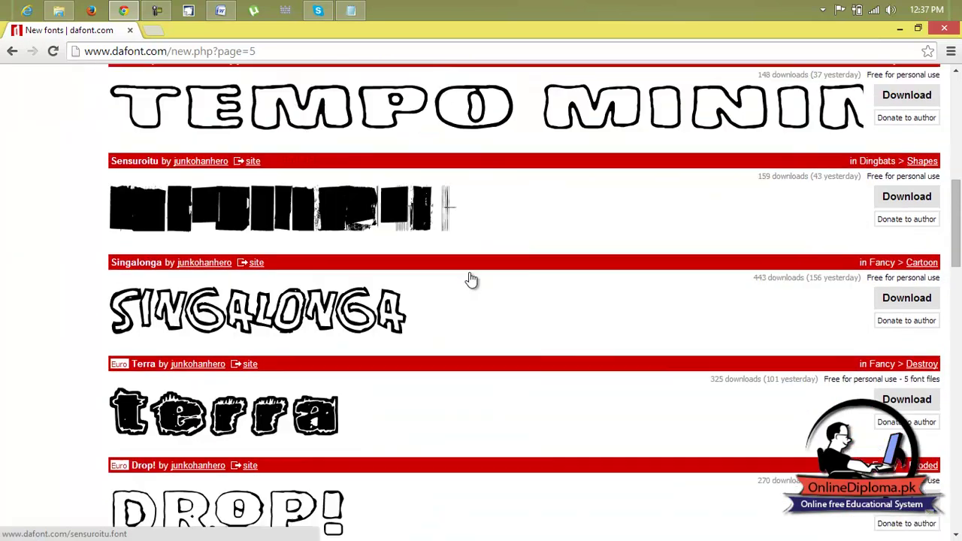
scroll(470, 280, down, 6)
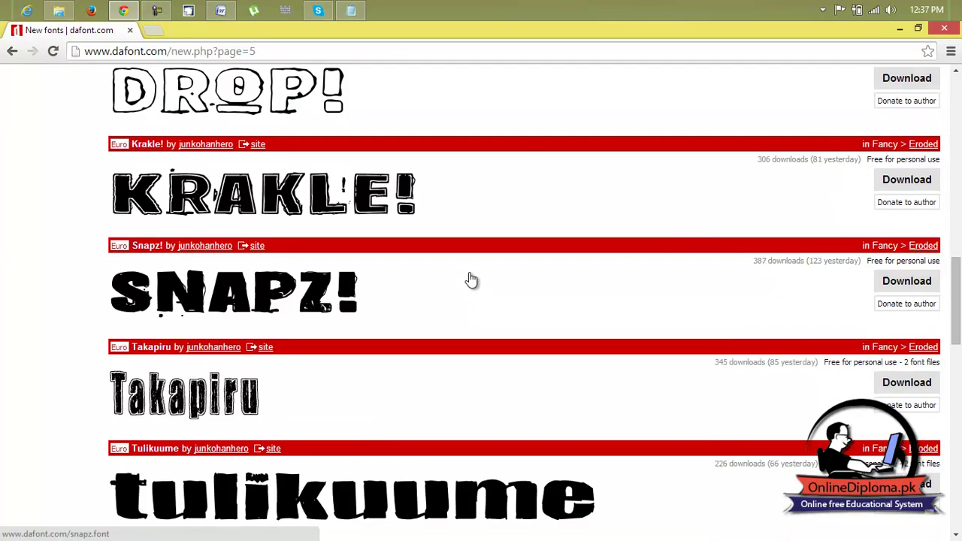
scroll(471, 279, down, 9)
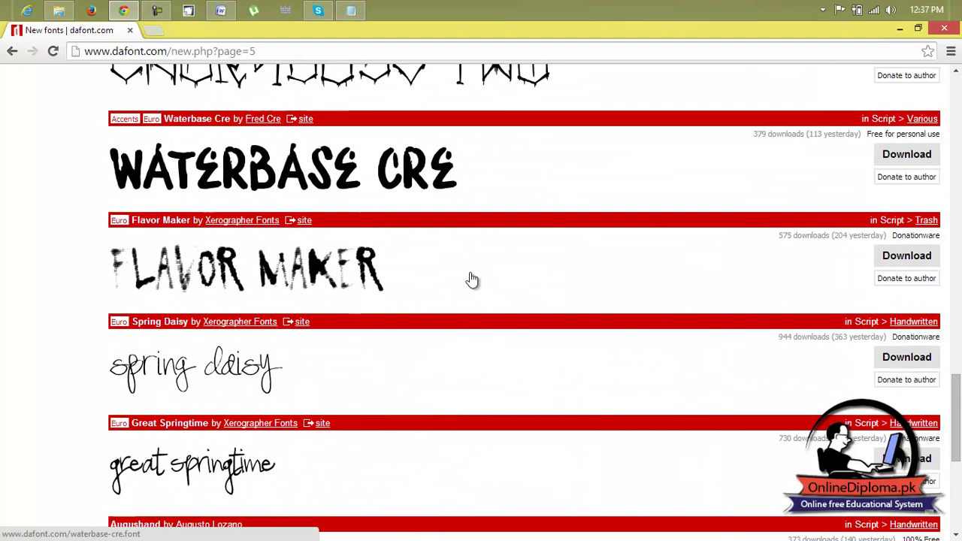
scroll(471, 280, down, 2)
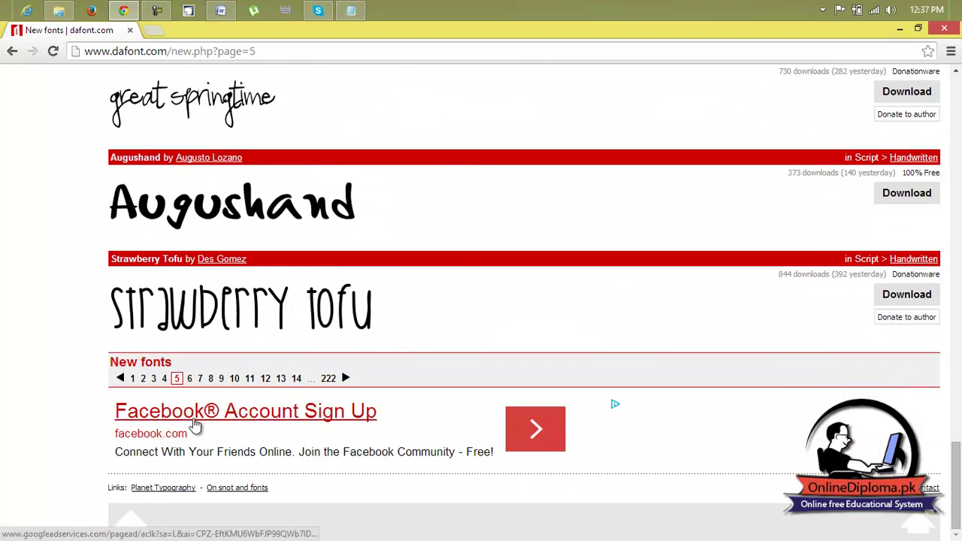
Go to page 6 of the new fonts list and examine its font samples.
click(194, 379)
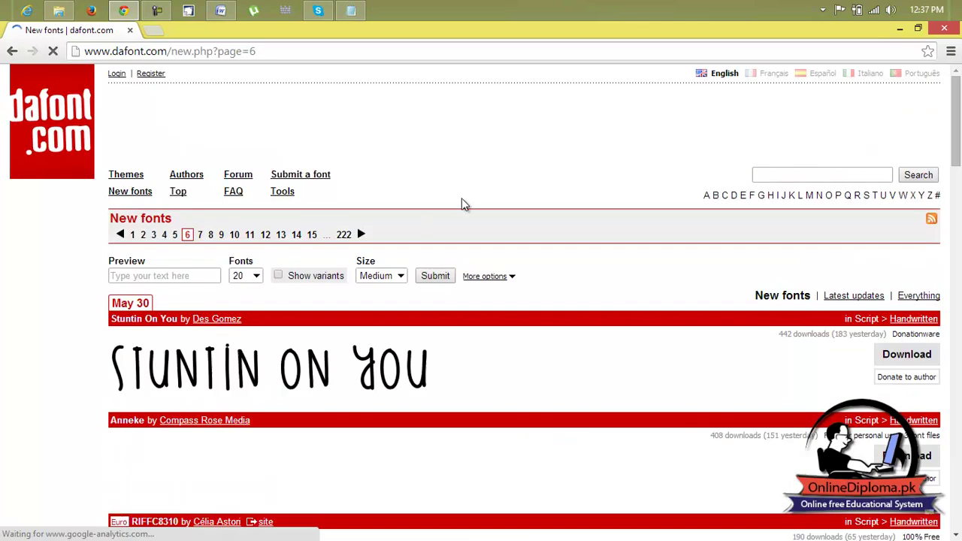
scroll(461, 210, down, 3)
scroll(462, 213, down, 5)
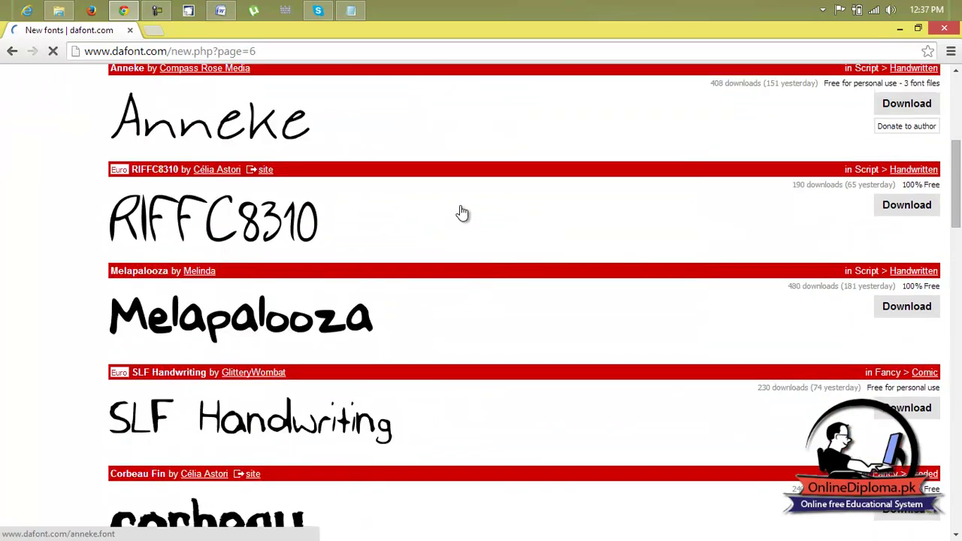
scroll(462, 213, down, 2)
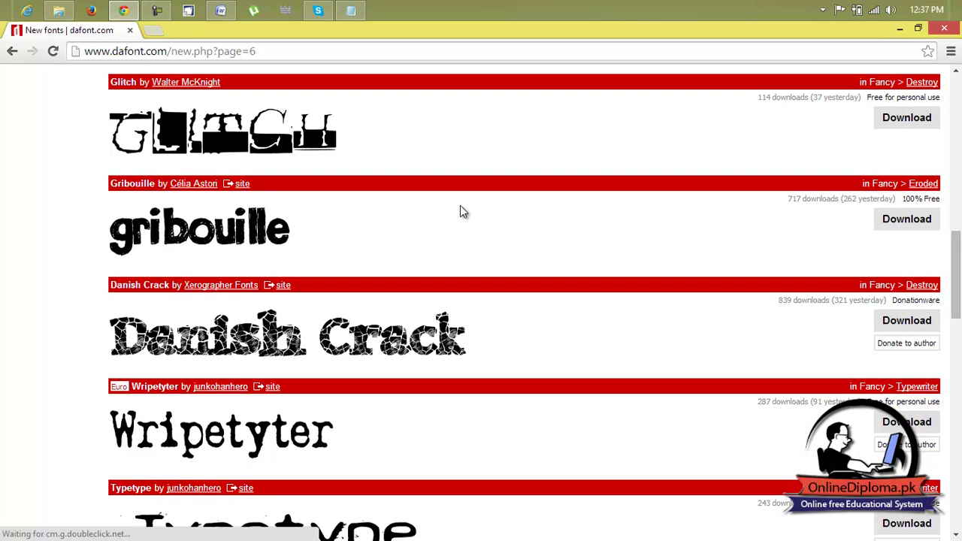
scroll(462, 213, down, 3)
scroll(462, 212, down, 1)
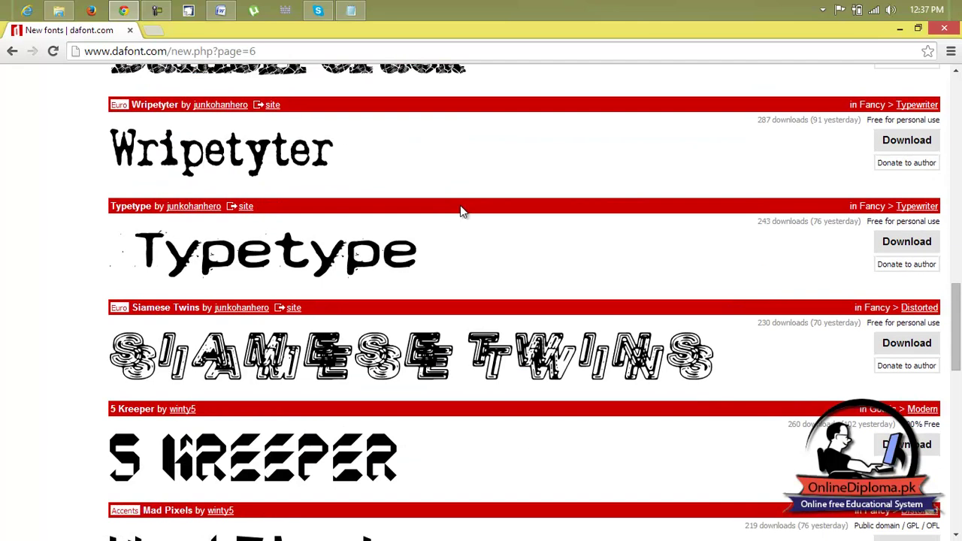
scroll(463, 213, down, 2)
scroll(461, 213, down, 10)
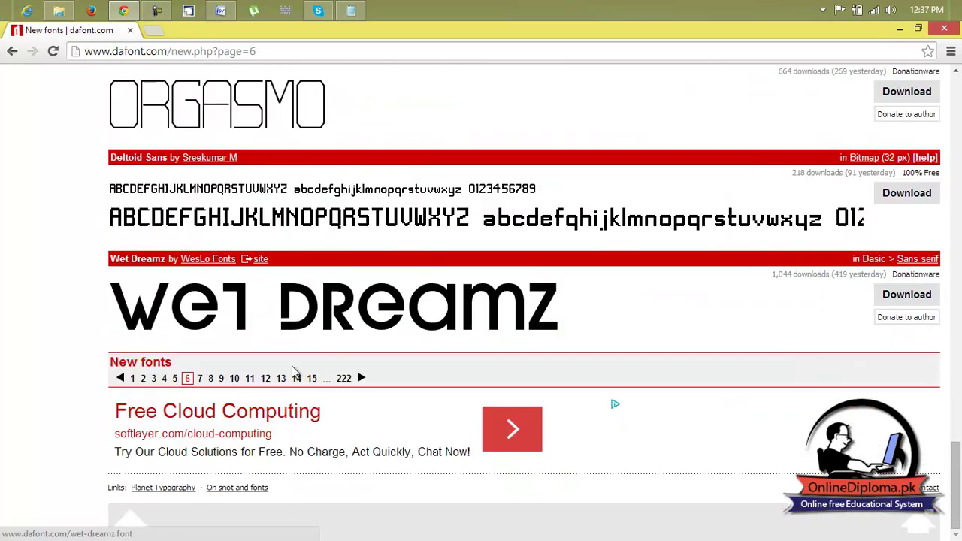
Go to page 7 of the new fonts list and download the Union Soap font.
click(200, 379)
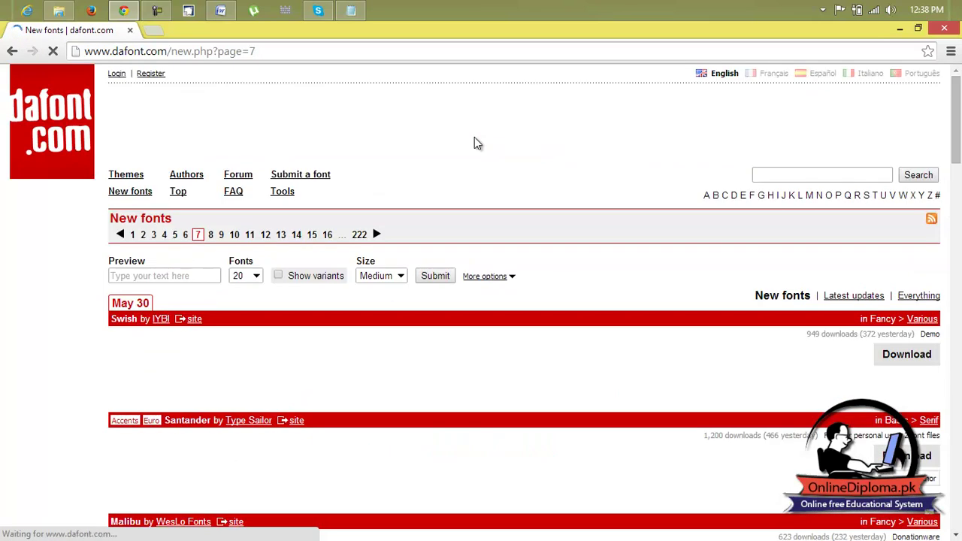
scroll(427, 188, down, 3)
scroll(426, 188, down, 9)
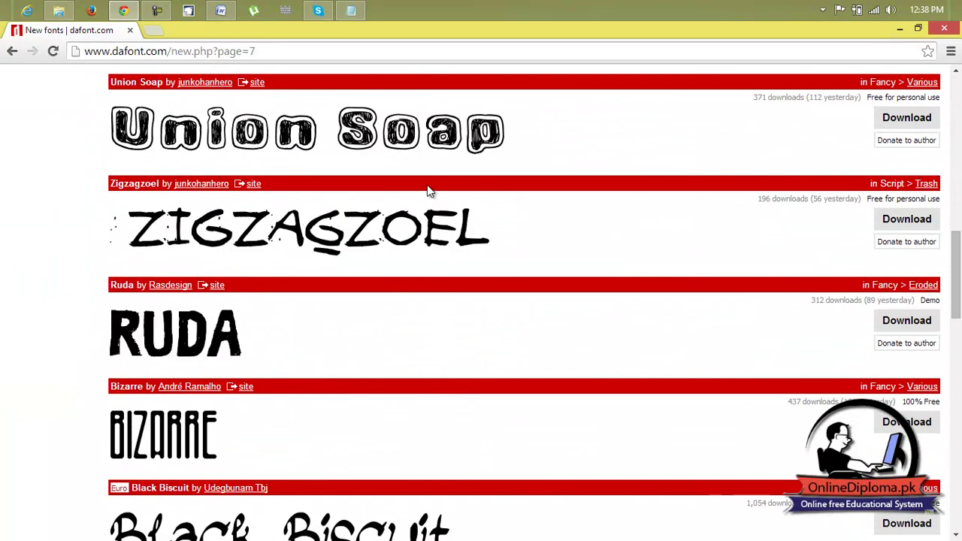
scroll(428, 189, up, 1)
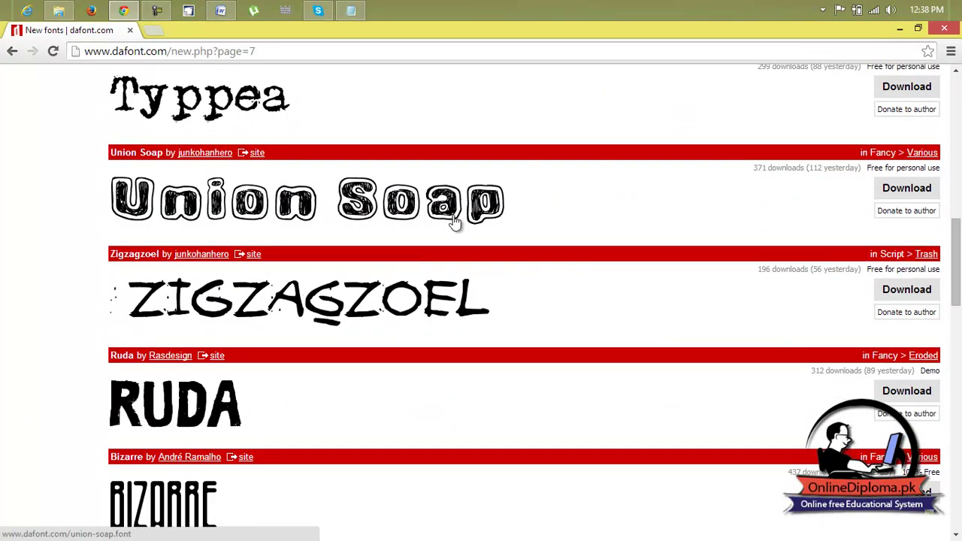
click(902, 190)
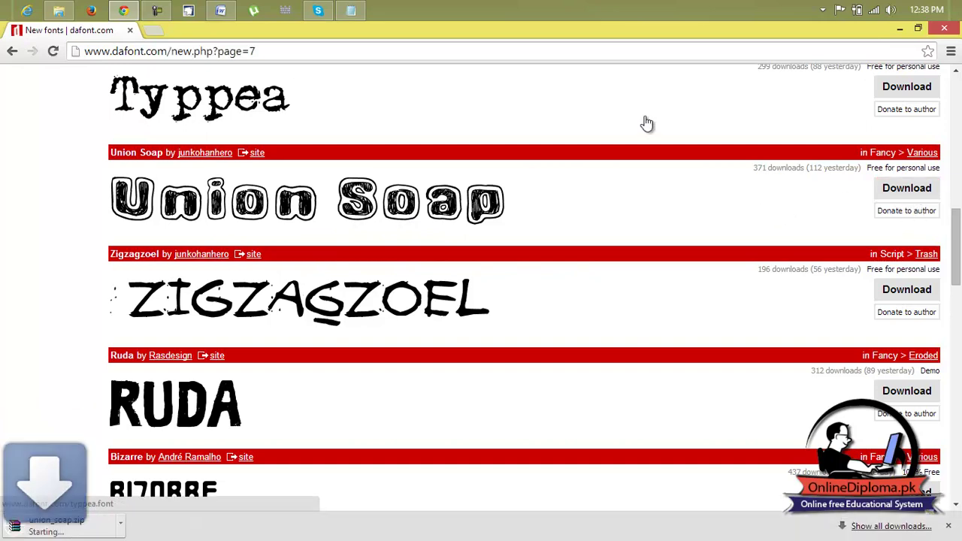
Show the downloaded union_soap.zip in its folder and extract it into a union_soap folder in Downloads.
right_click(80, 532)
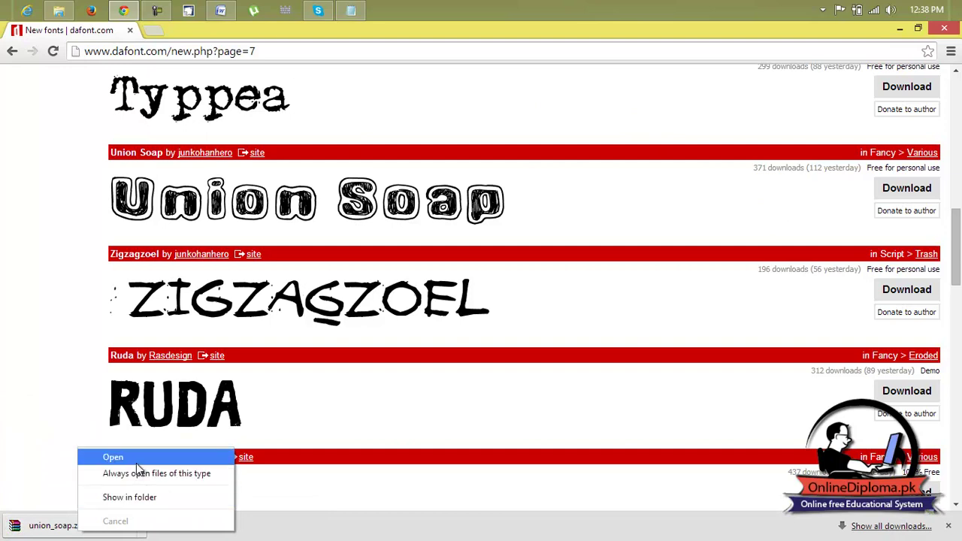
click(131, 498)
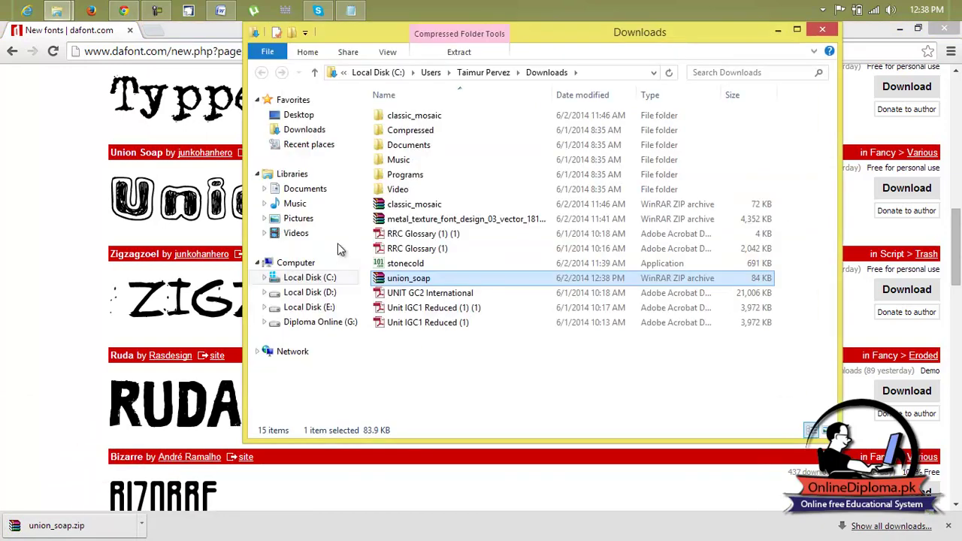
right_click(424, 284)
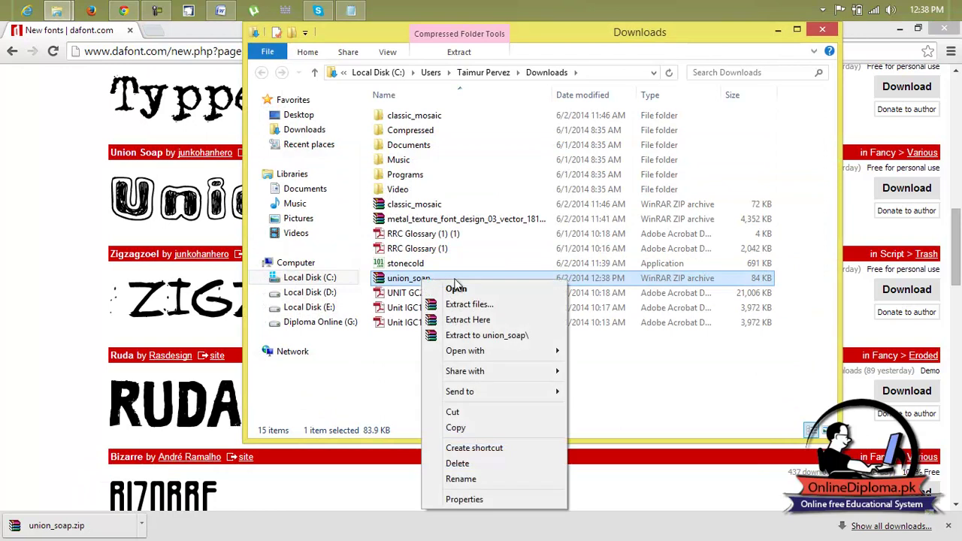
click(479, 306)
click(536, 434)
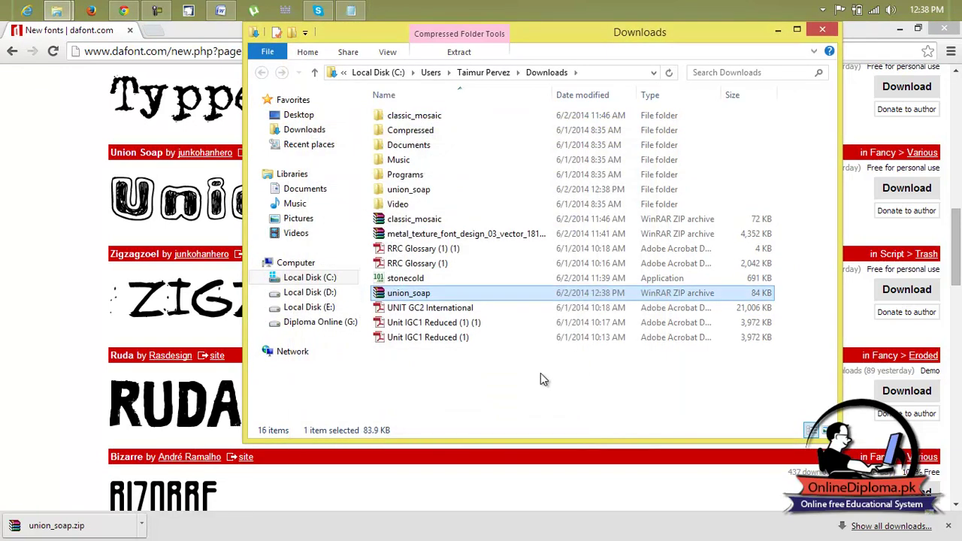
Preview the Union soap TrueType font in the extracted union_soap folder and copy the font file.
double_click(439, 192)
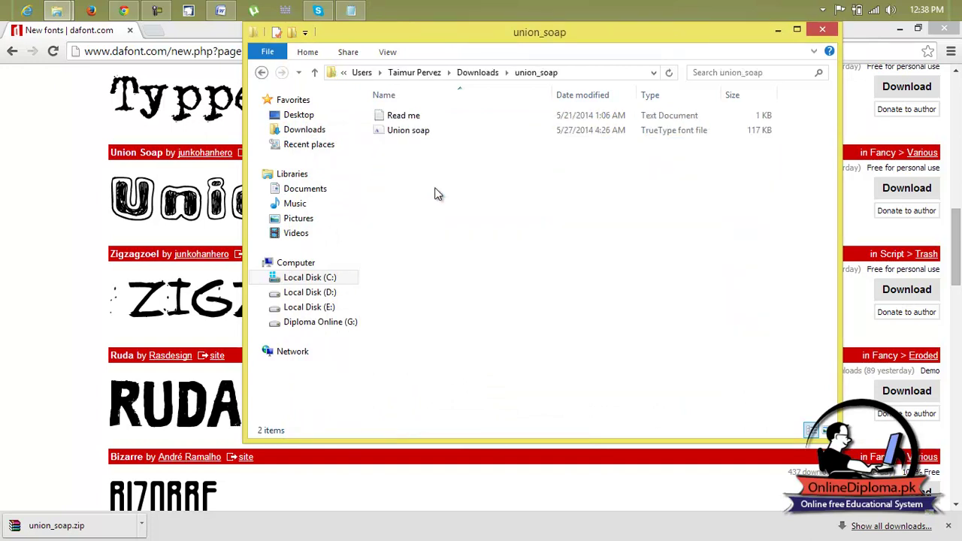
double_click(421, 131)
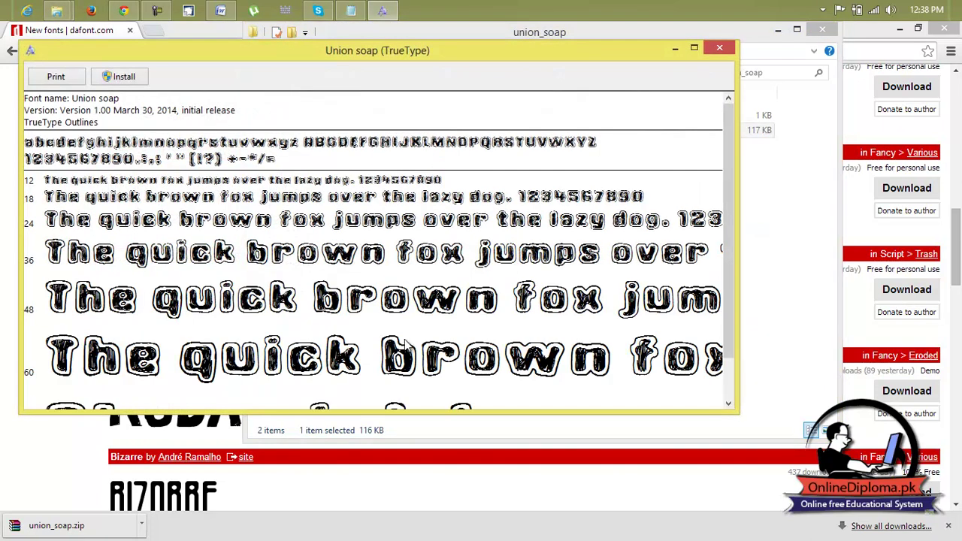
click(719, 48)
right_click(445, 135)
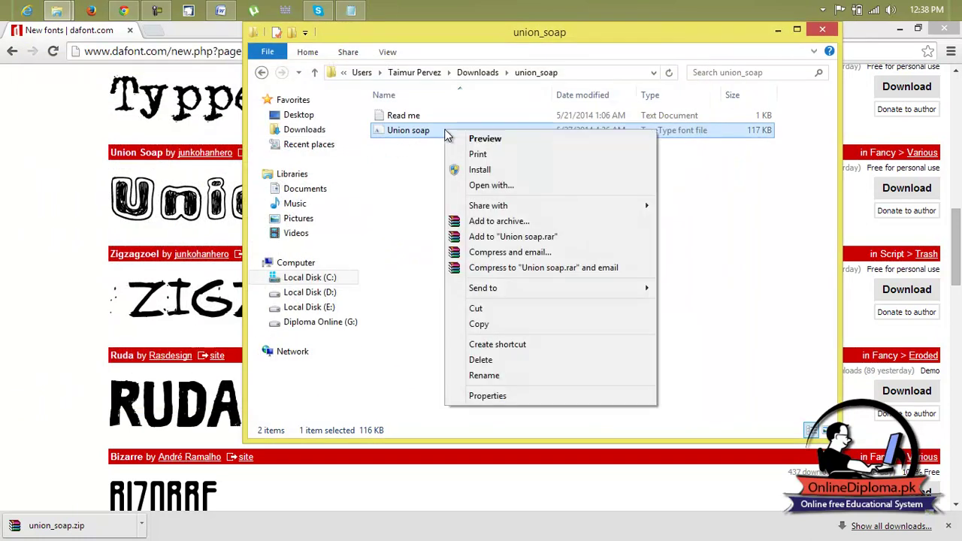
click(527, 326)
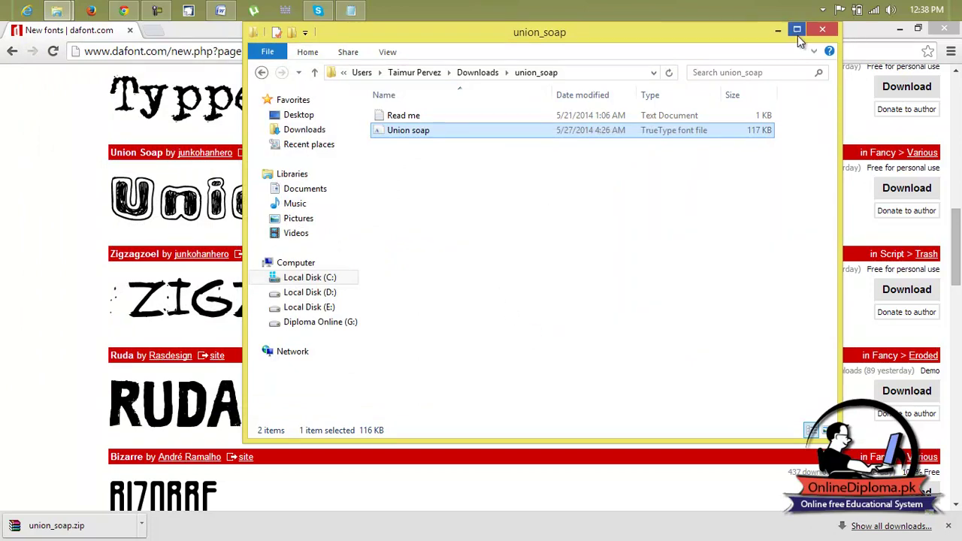
Open the Fonts folder inside Windows on drive C: and paste the copied Union soap font file into it.
click(892, 34)
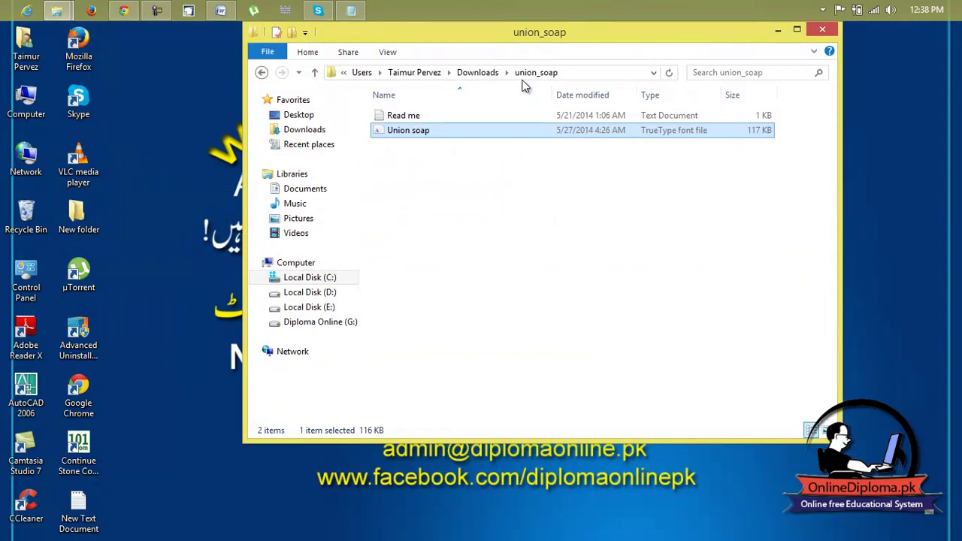
click(335, 278)
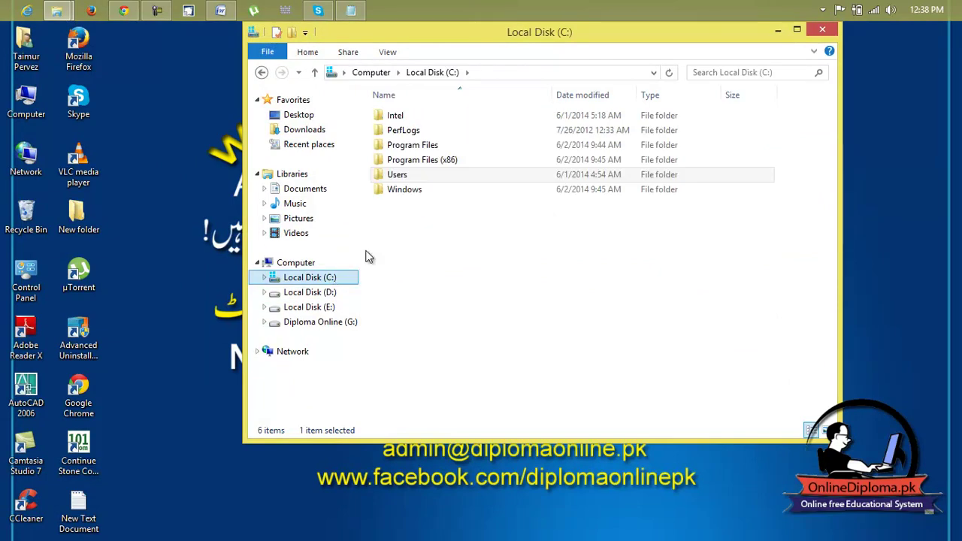
double_click(426, 196)
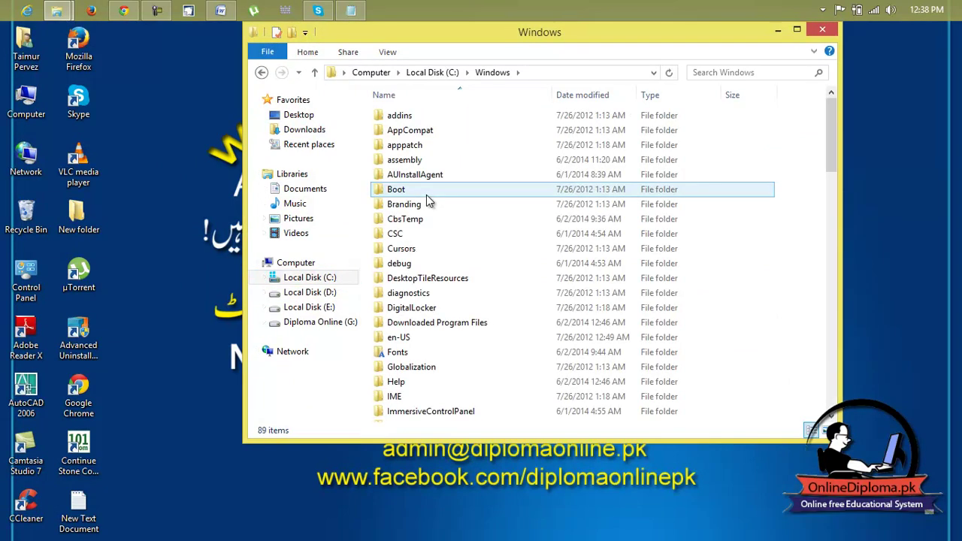
click(420, 357)
double_click(411, 359)
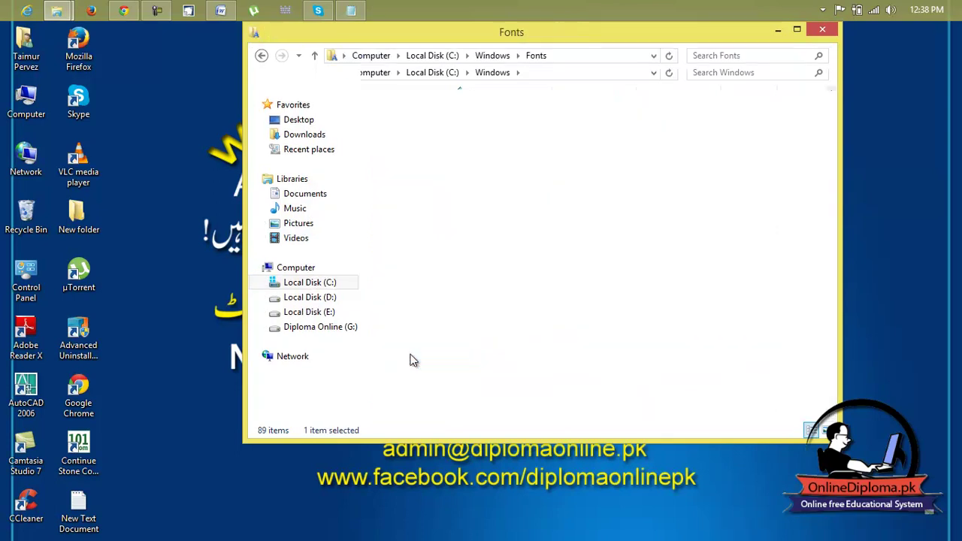
right_click(819, 228)
click(850, 303)
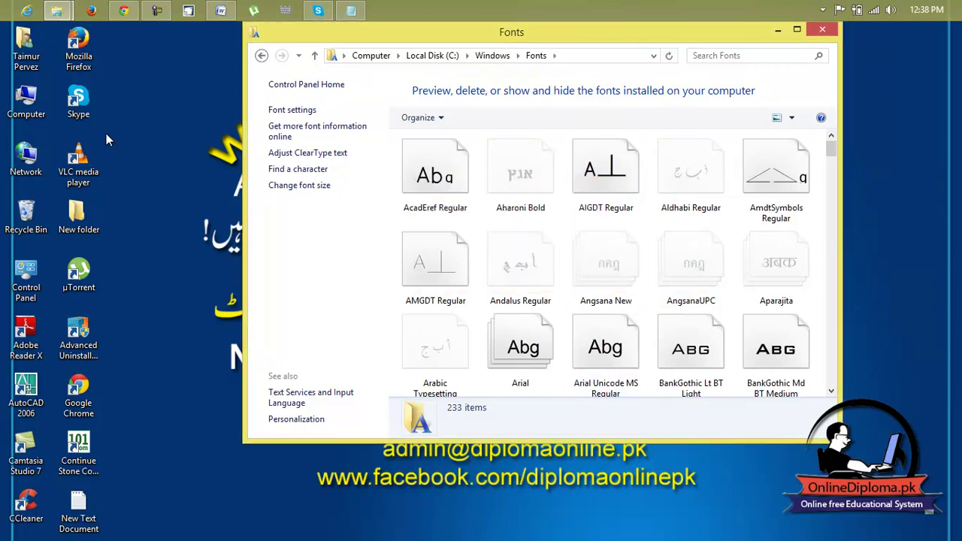
Show the union_soap archive in the Downloads folder and minimize that folder window.
mouse_move(62, 21)
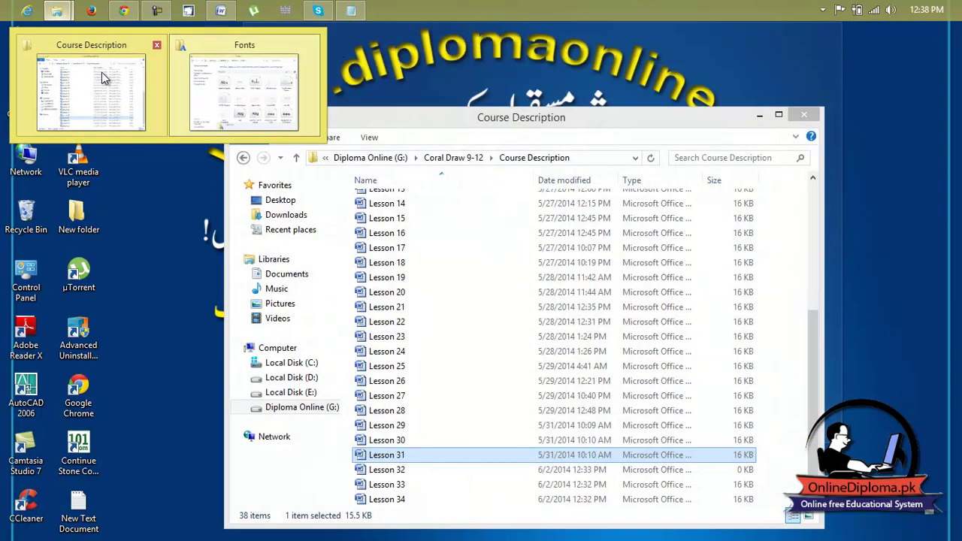
click(101, 73)
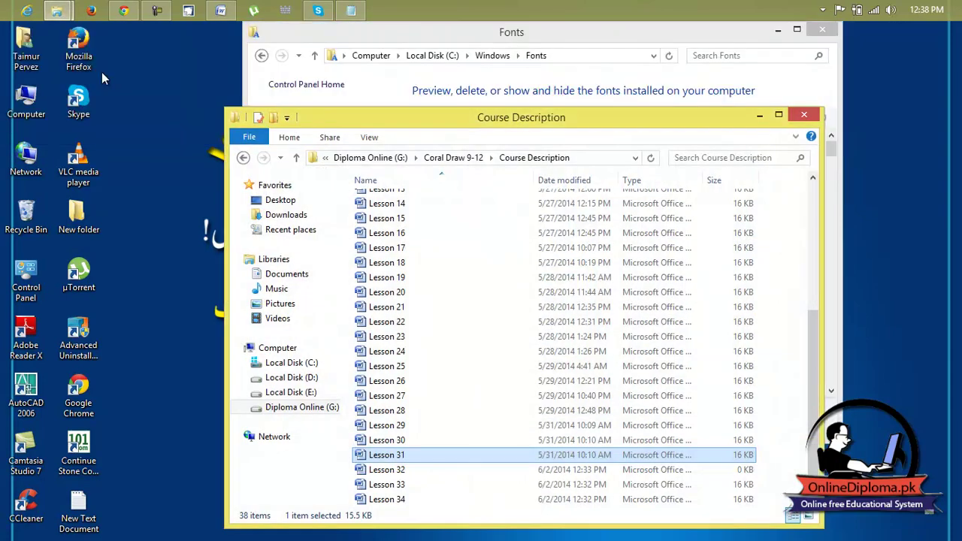
click(287, 216)
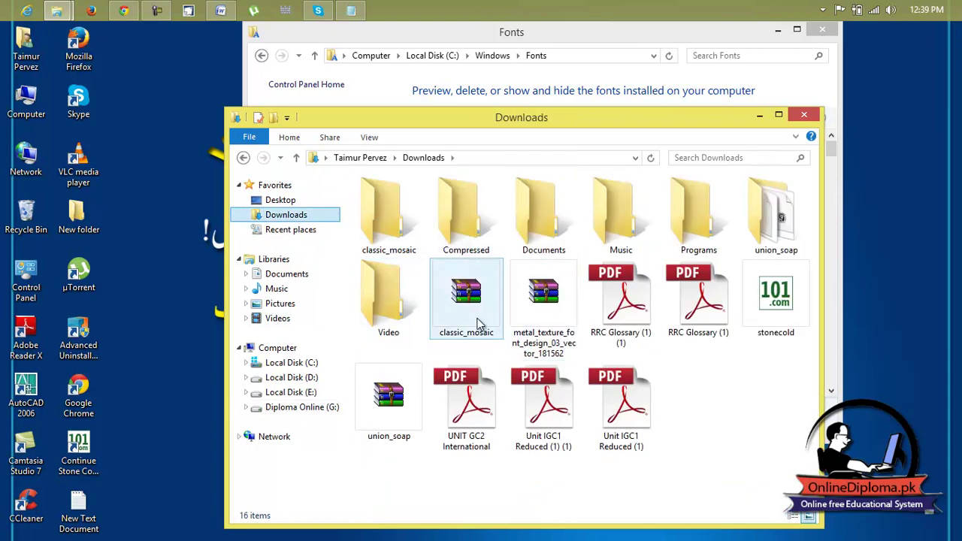
click(396, 421)
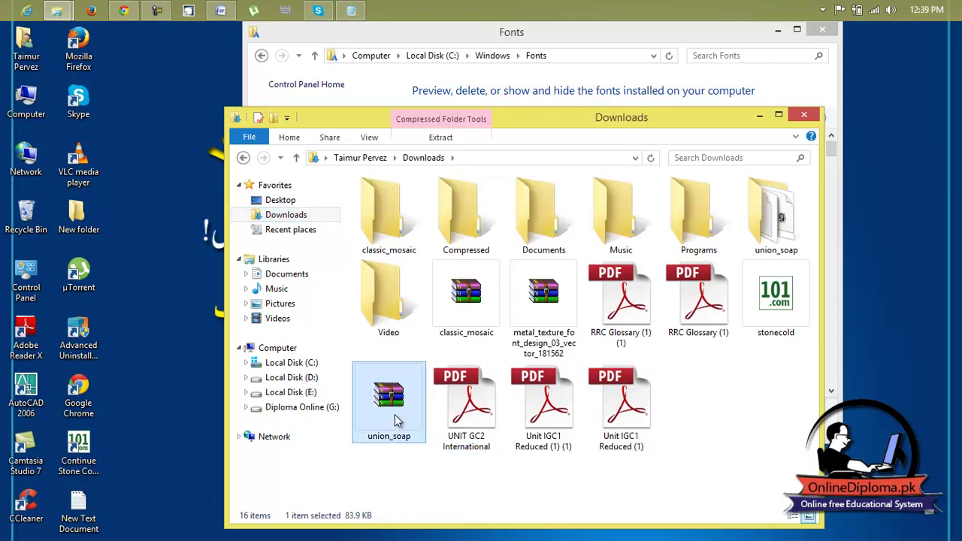
click(758, 117)
Paste the copied Union soap font into the Fonts folder once more and close the folder window.
click(598, 187)
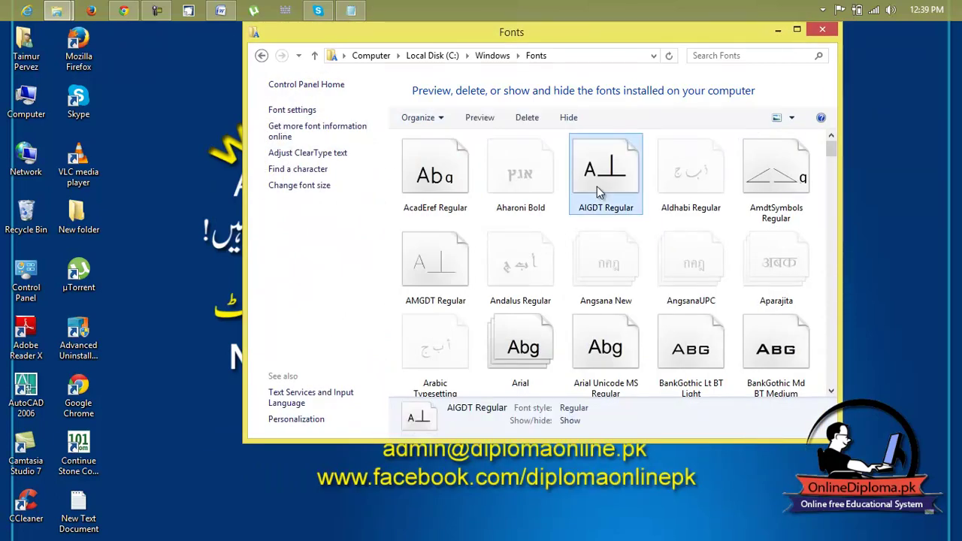
key(ctrl+v)
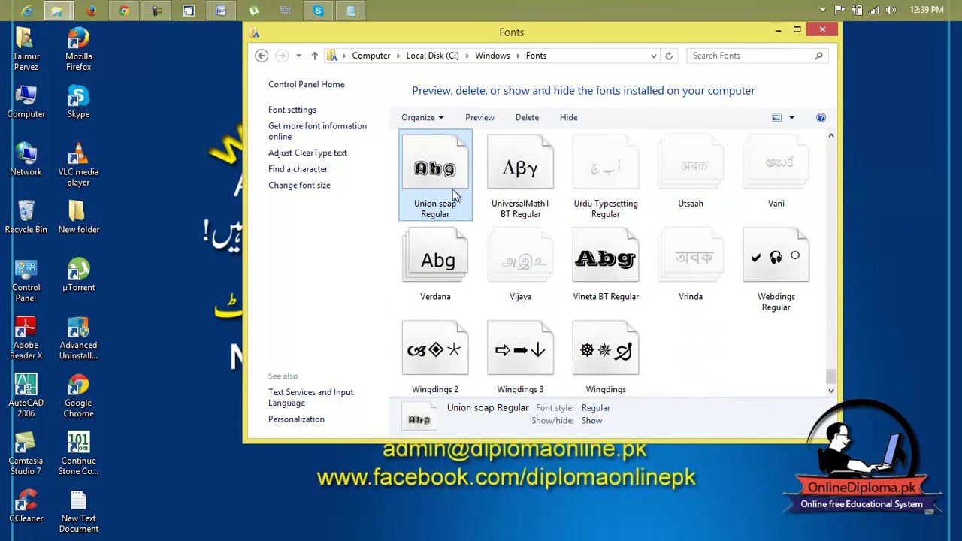
click(815, 37)
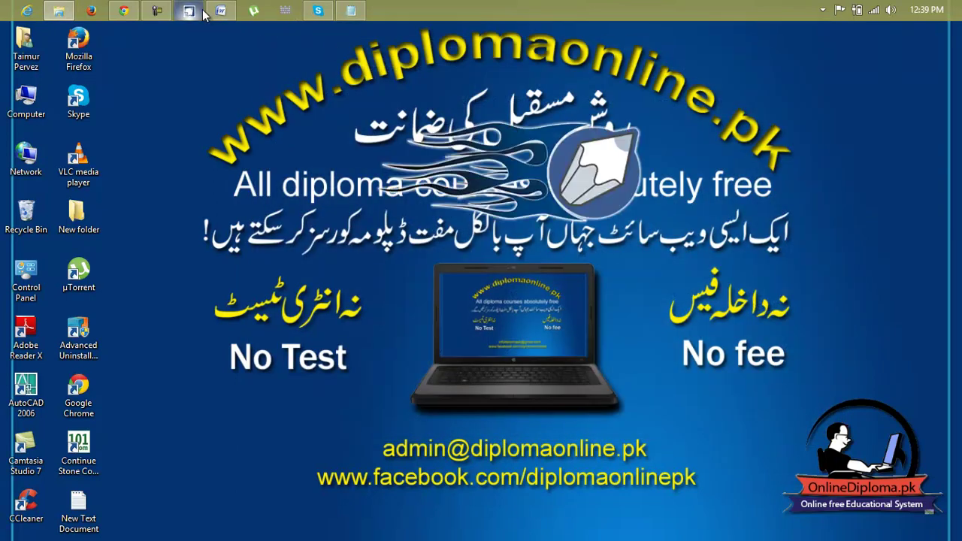
Switch to CorelDRAW 12, create a new document and add the artistic text "Diplomaonline" on the page.
click(202, 12)
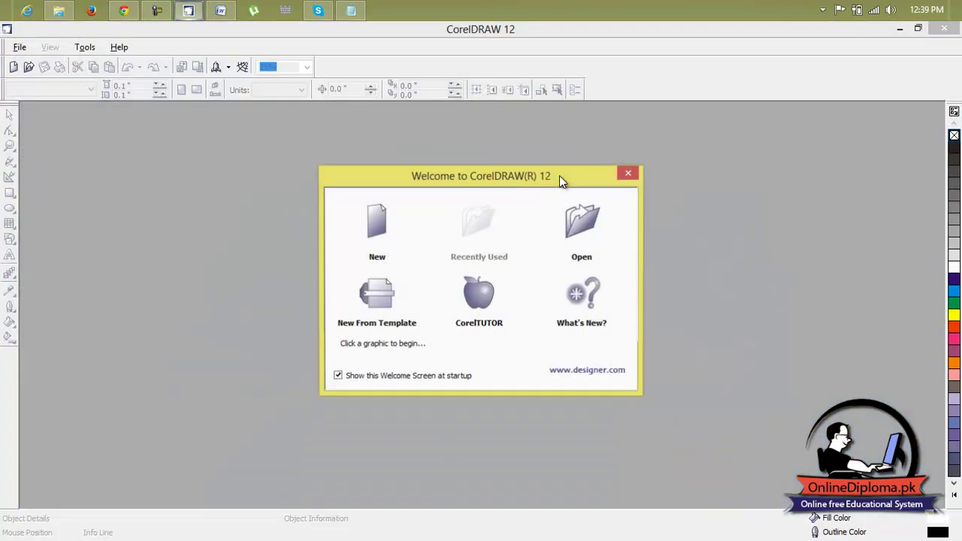
click(376, 224)
click(10, 255)
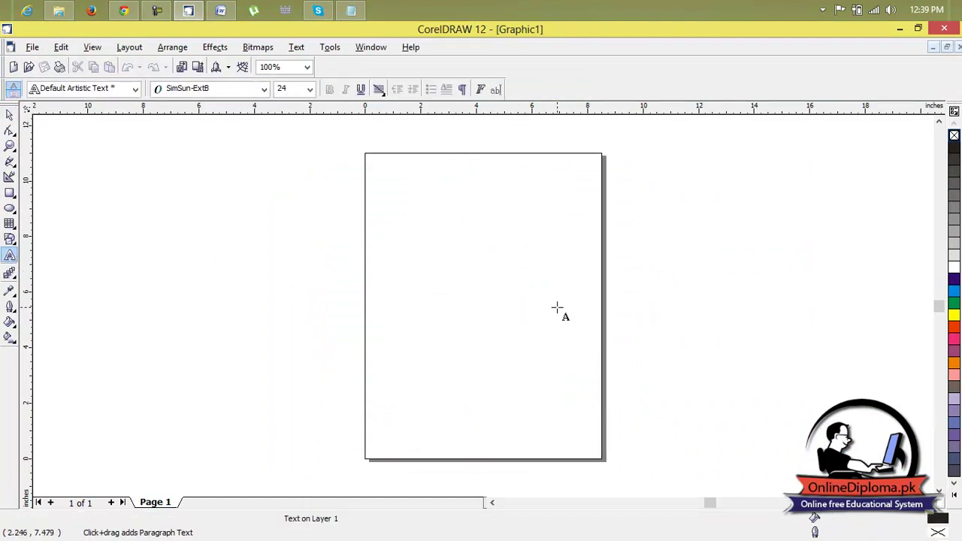
text(dip)
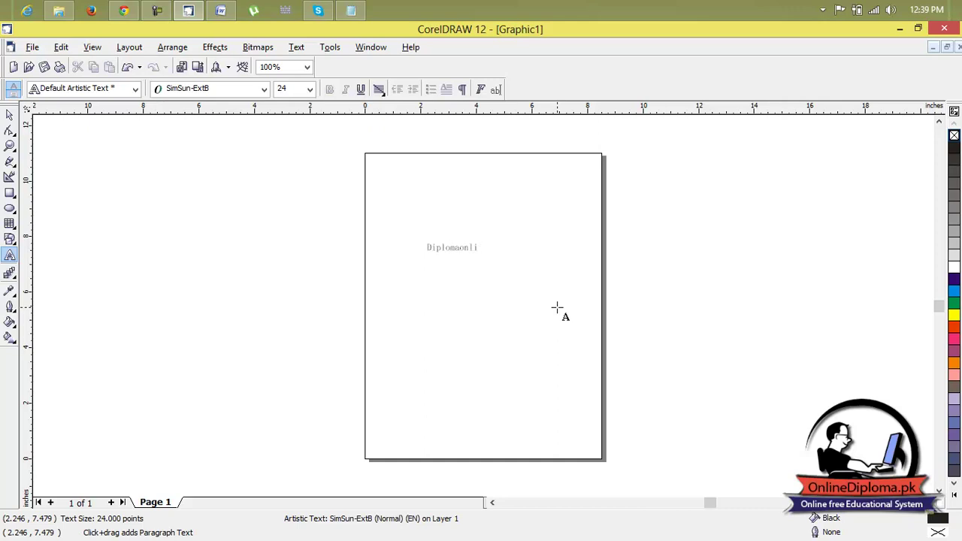
click(484, 239)
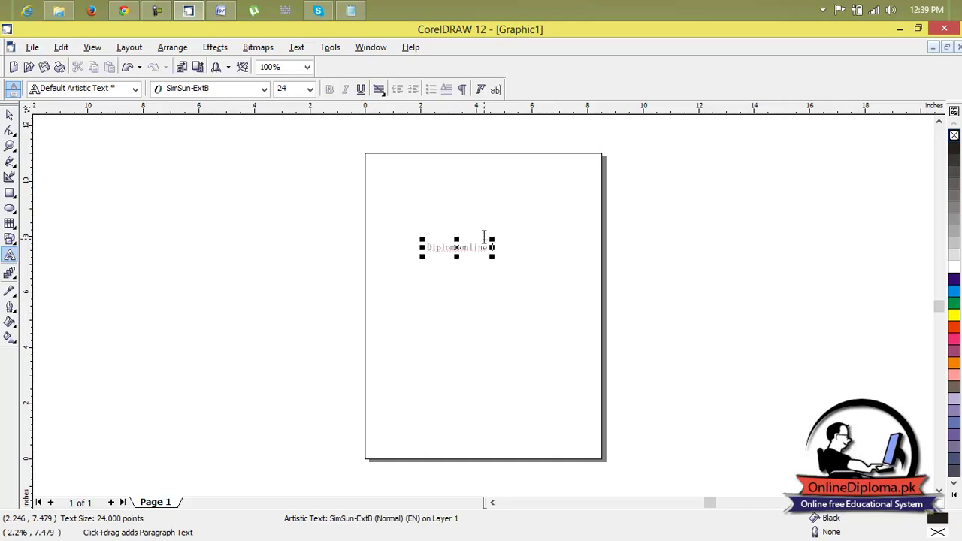
Shorten the artistic text to "Diploma" and enlarge it to about 121 pt.
drag(489, 257, 607, 338)
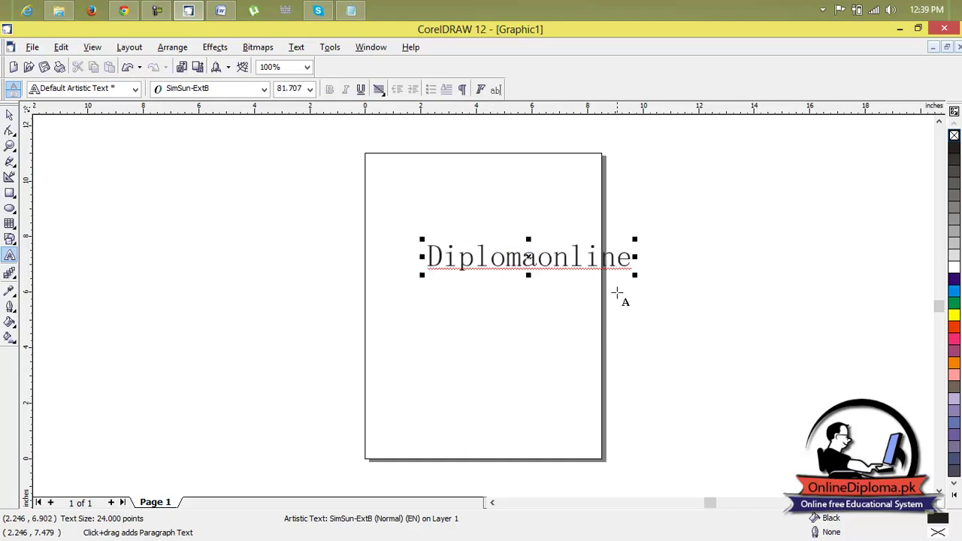
drag(628, 268, 542, 271)
key(Delete)
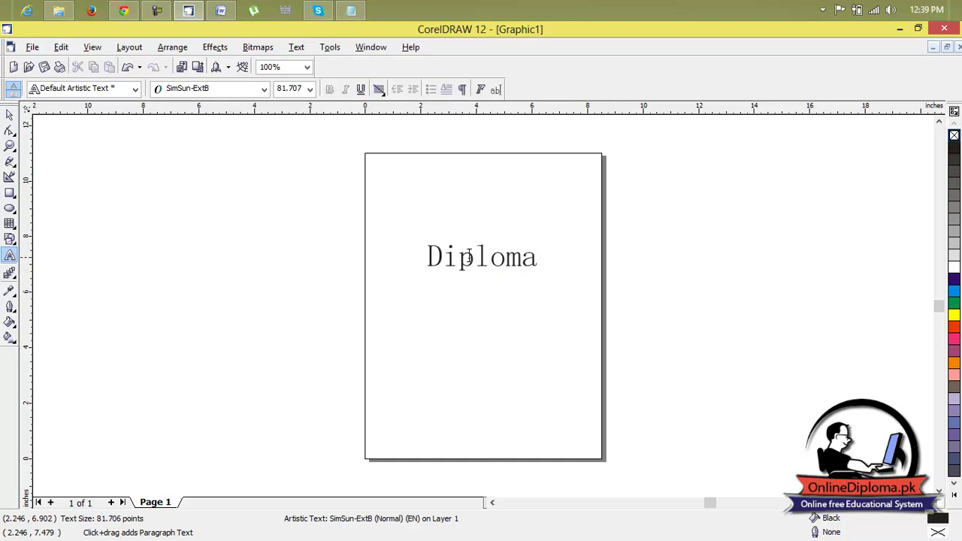
click(536, 263)
drag(541, 276, 597, 317)
Set the font of the word "Diploma" to DaunPenh.
drag(581, 272, 419, 270)
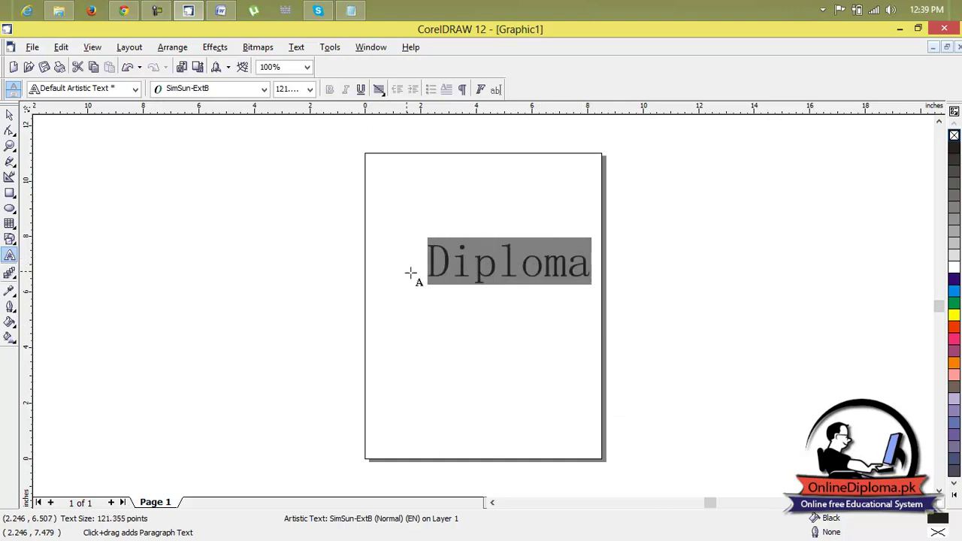
click(233, 96)
text(DaunPenh)
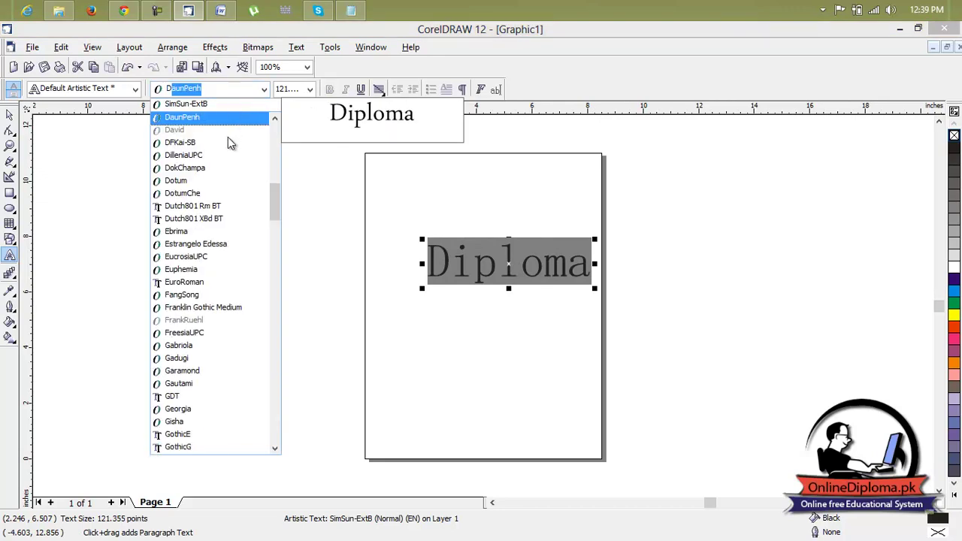
key(Return)
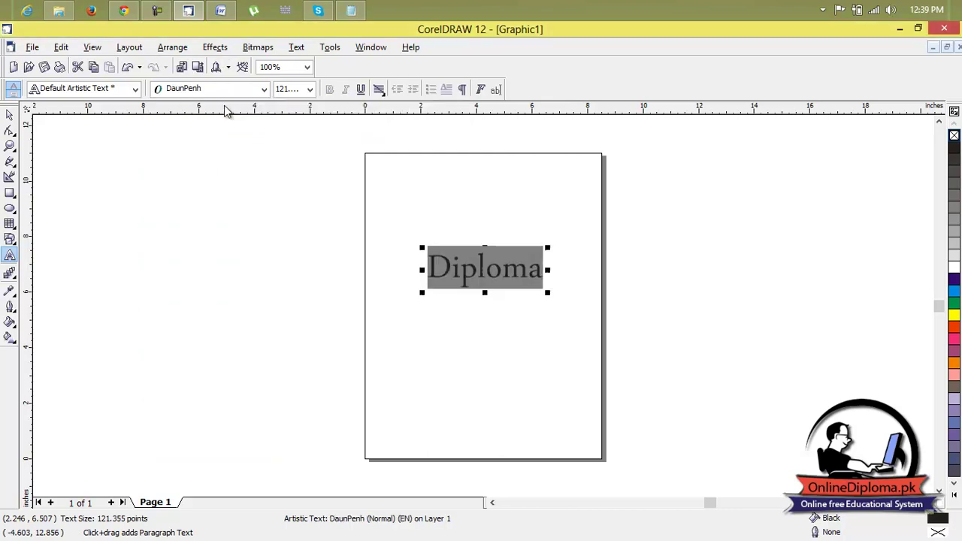
click(237, 93)
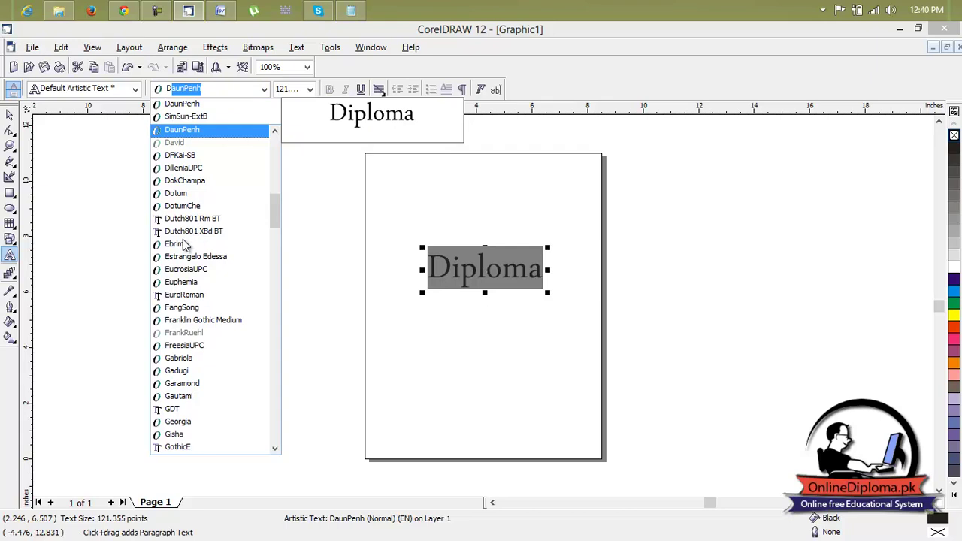
click(59, 12)
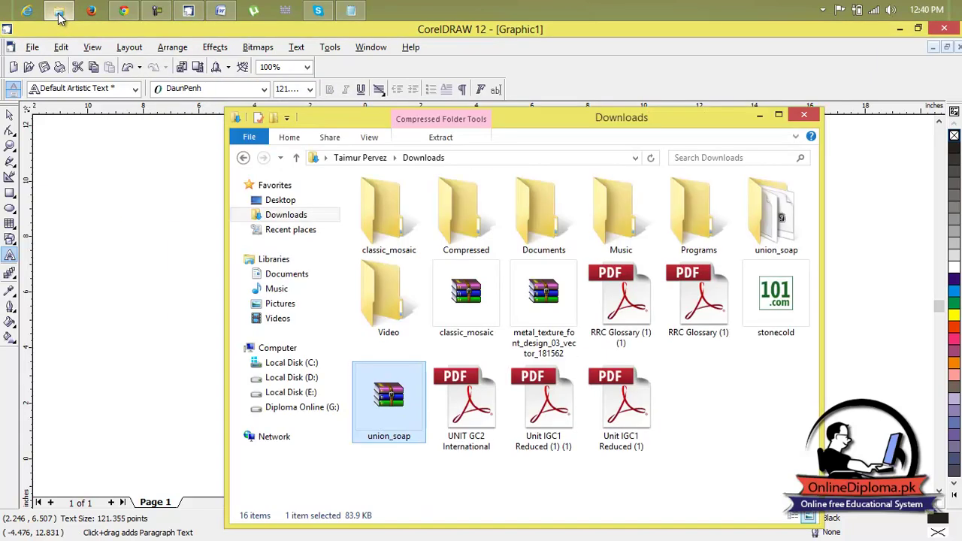
click(59, 12)
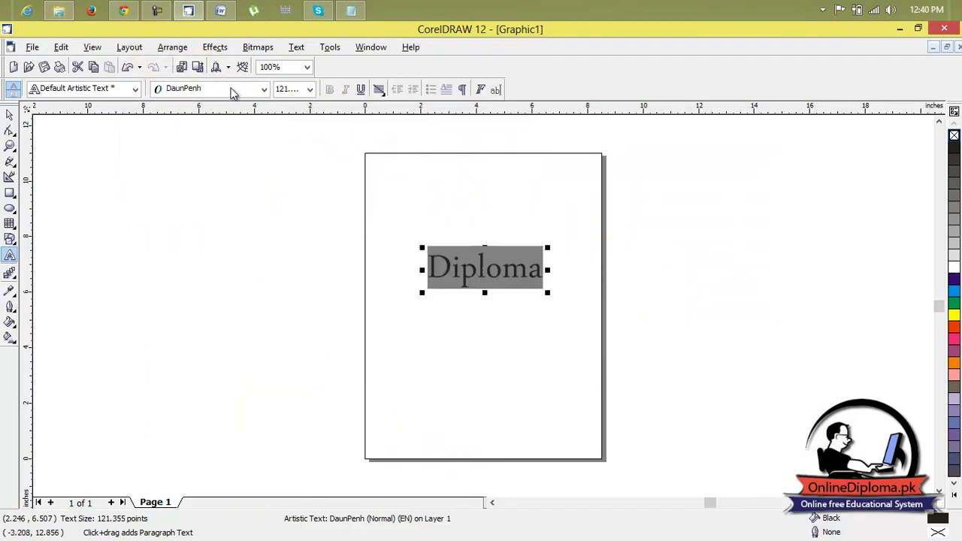
Set the font of the word "Diploma" to Union soap.
click(234, 90)
text(u)
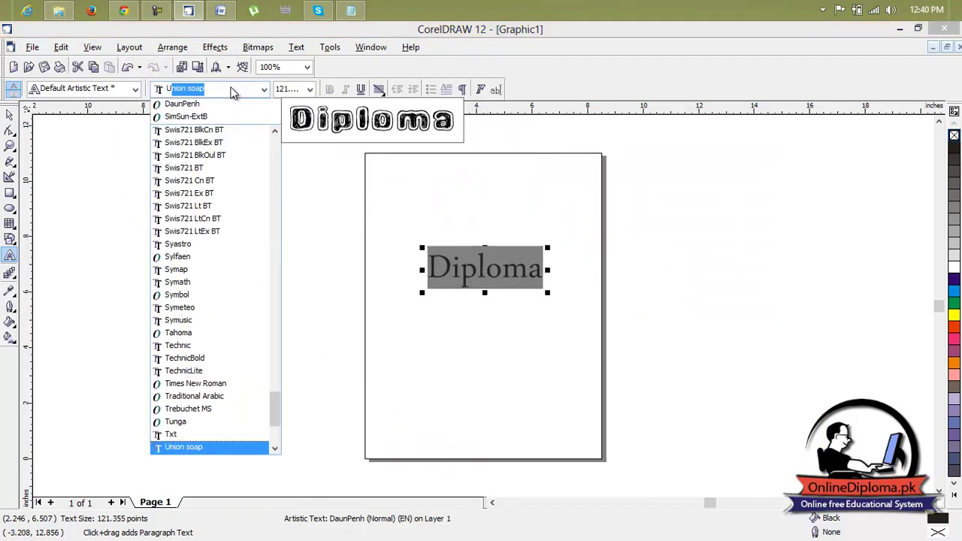
click(211, 448)
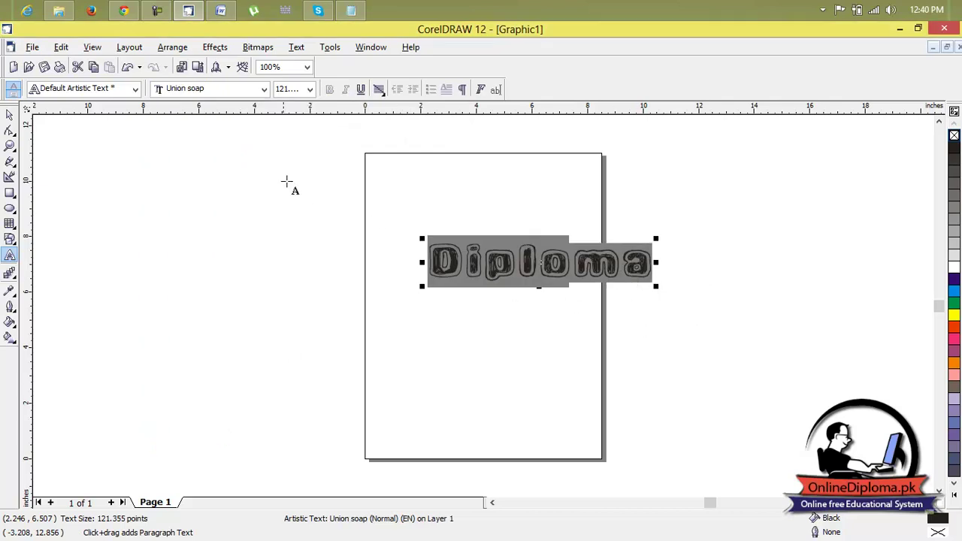
Enlarge the "Diploma" text to about 176.5 pt and fill it with Cyan.
click(10, 115)
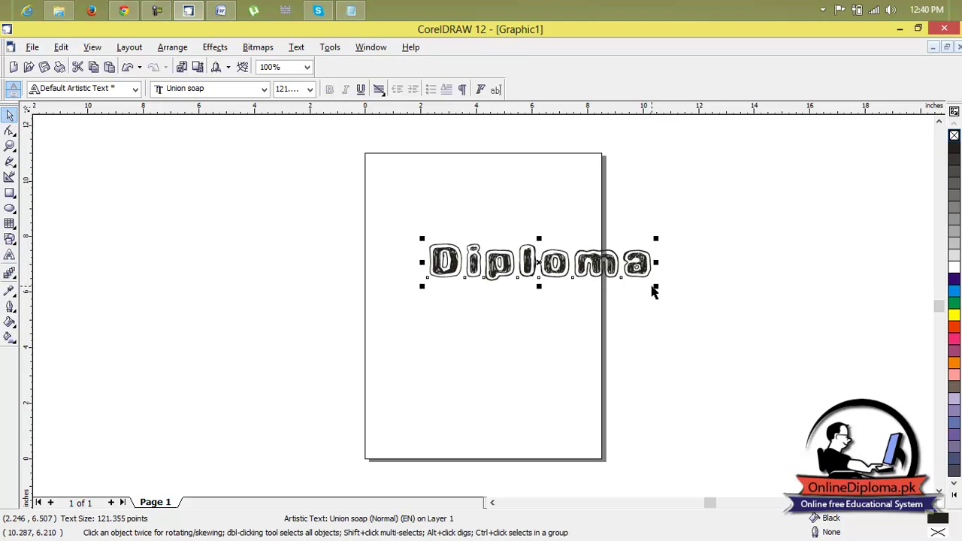
drag(654, 286, 757, 299)
click(628, 334)
click(626, 272)
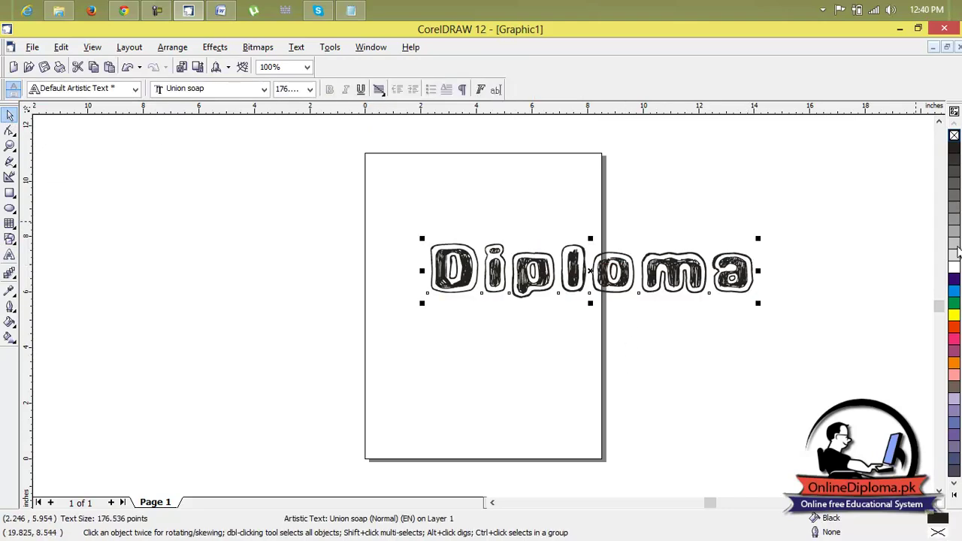
click(954, 292)
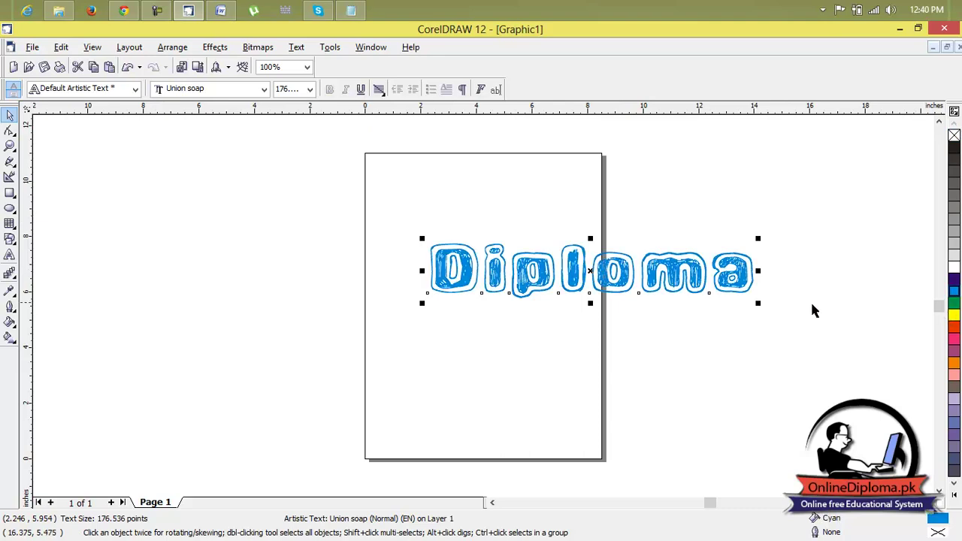
Resize the "Diploma" text freehand by flipping it vertically and back, ending upright at about 71.5 pt.
drag(758, 303, 537, 225)
scroll(450, 231, up, 4)
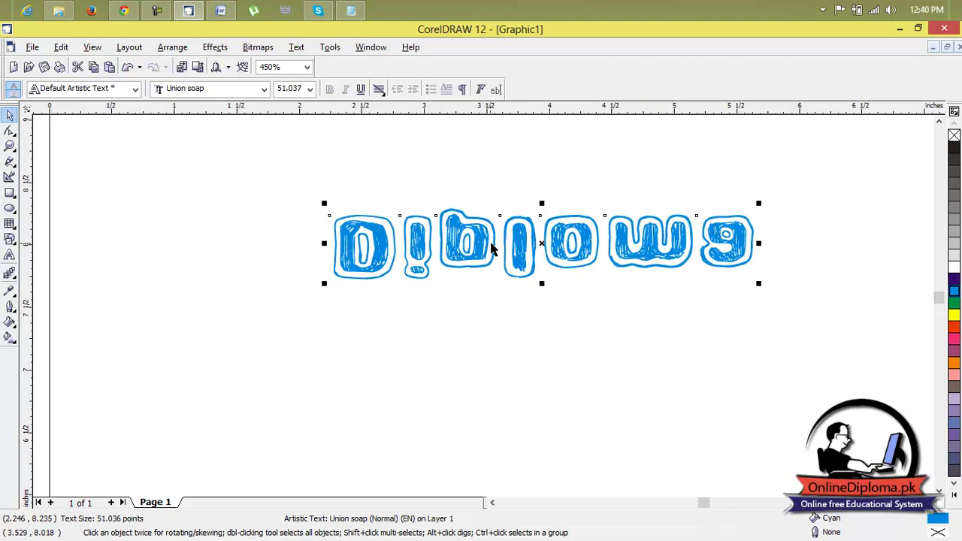
drag(542, 299, 623, 369)
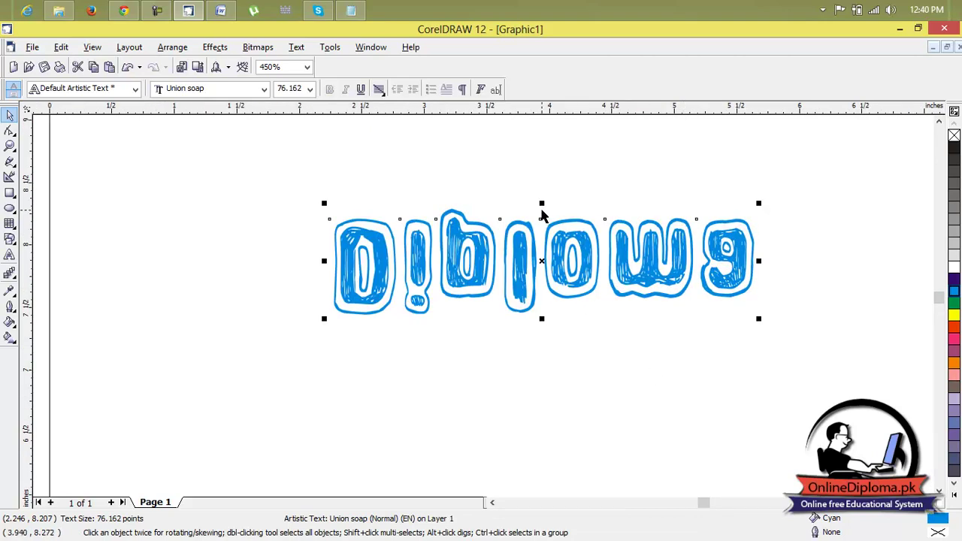
drag(541, 203, 810, 281)
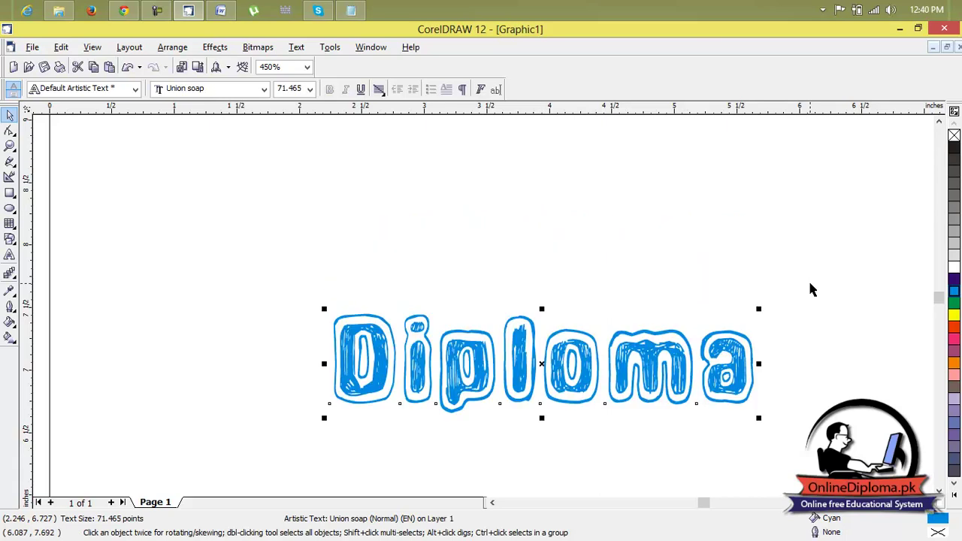
Set the "Diploma" text's outline to Green after trying 50% Black, and fill the text with Yellow.
right_click(953, 214)
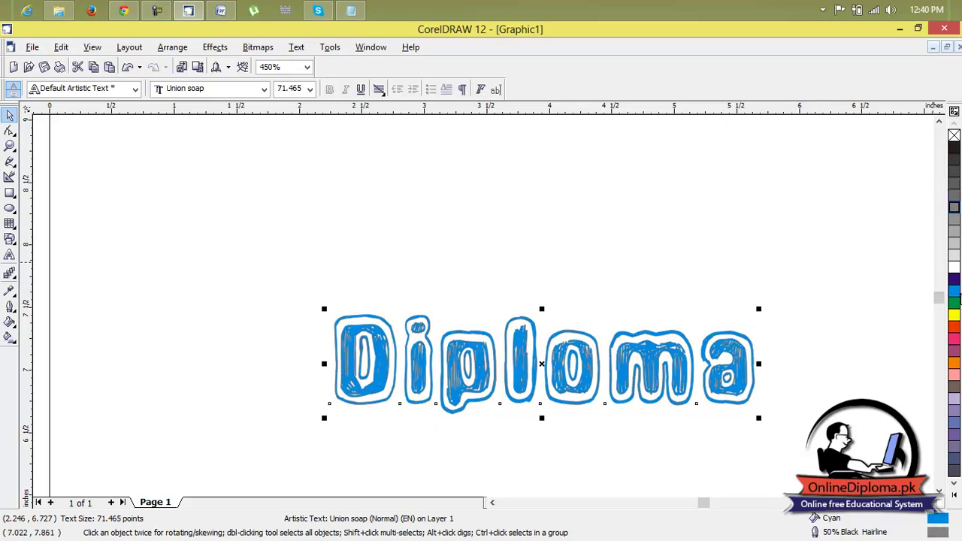
right_click(955, 292)
right_click(953, 305)
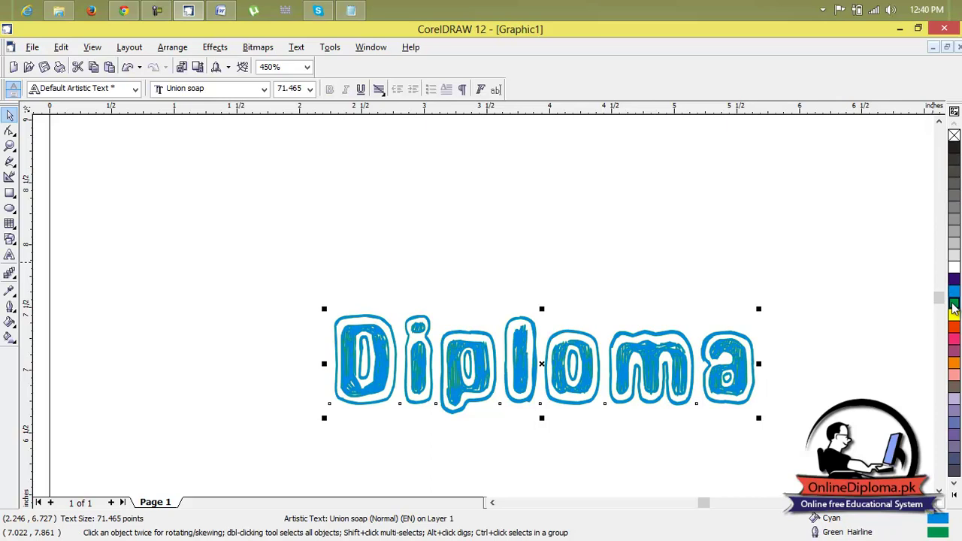
click(953, 316)
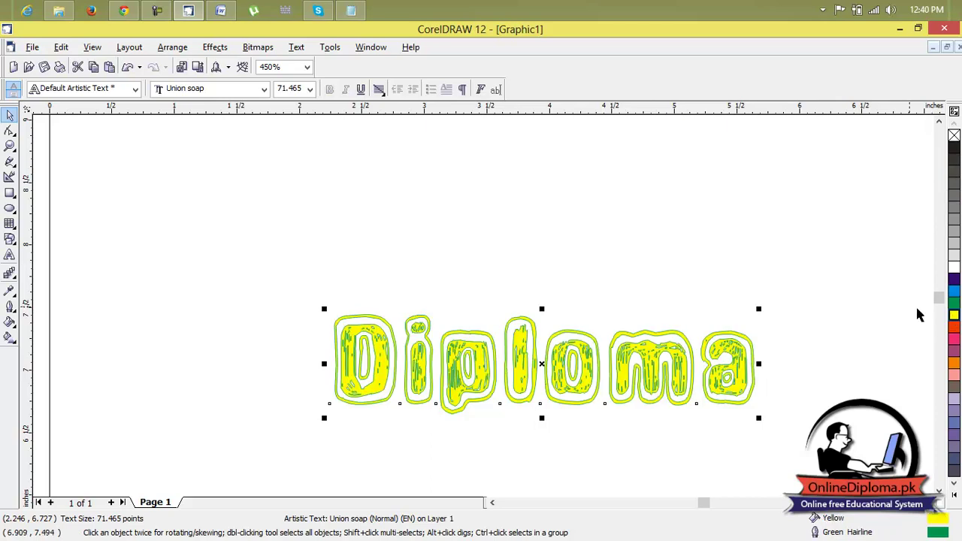
Delete the "Diploma" text from the page.
click(896, 299)
scroll(897, 298, down, 3)
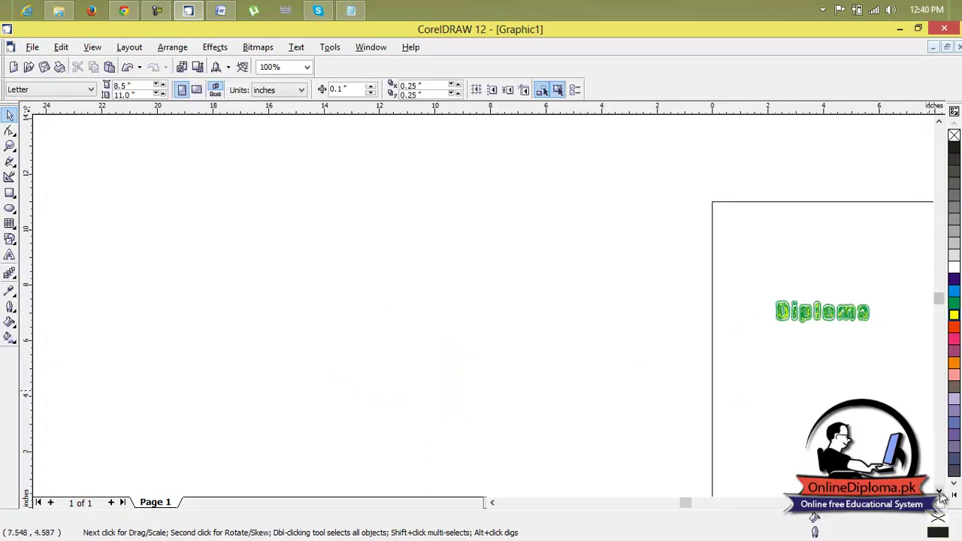
drag(686, 502, 715, 502)
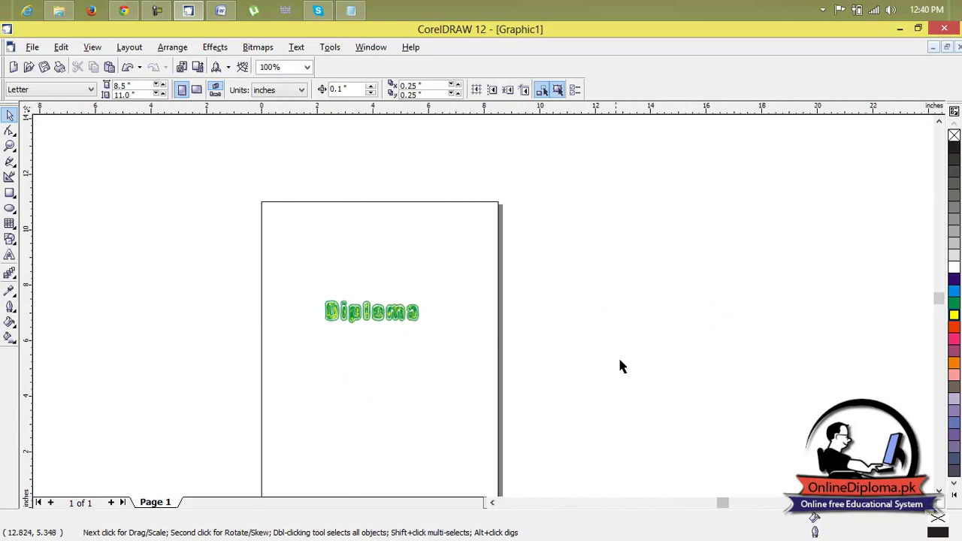
click(372, 311)
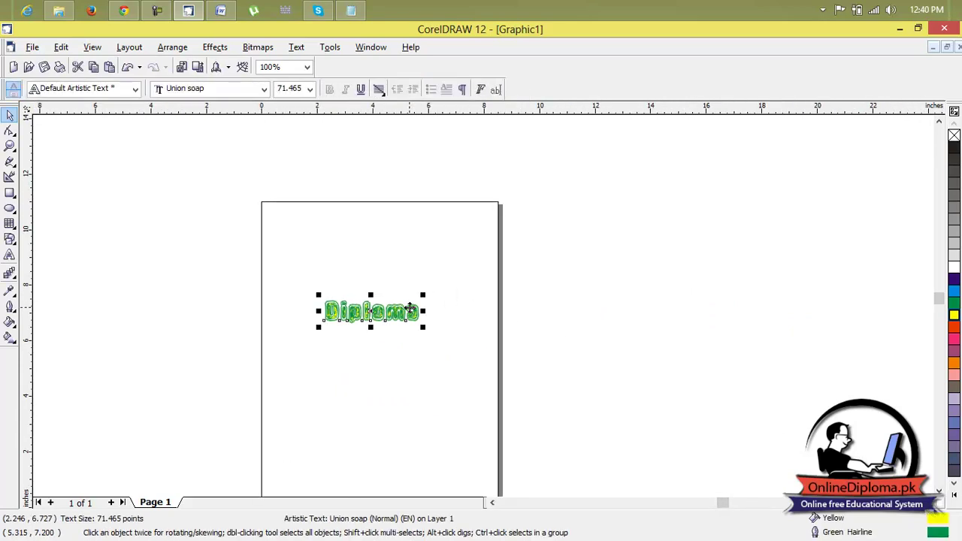
key(Delete)
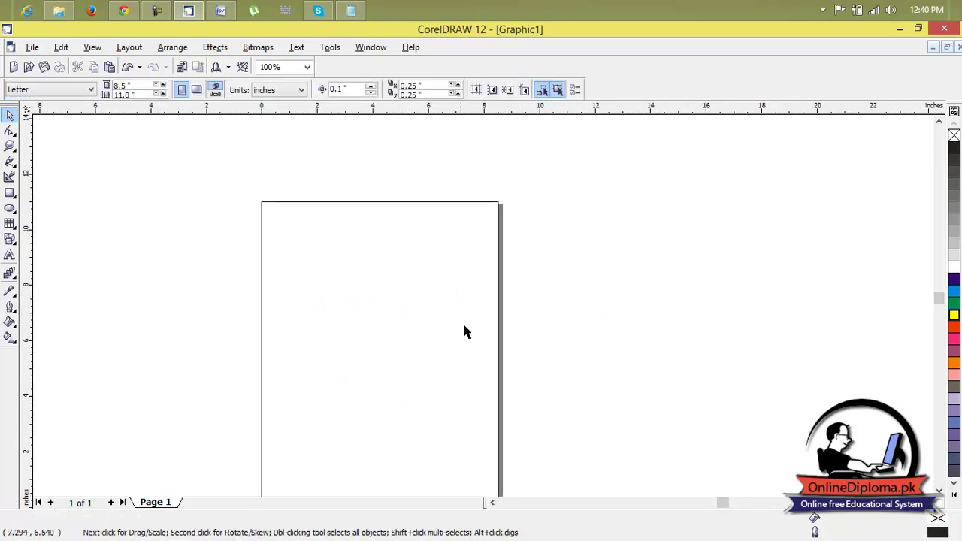
Switch to Chrome and download the Player One font from page 8 of dafont's new fonts list.
click(124, 11)
scroll(346, 295, down, 6)
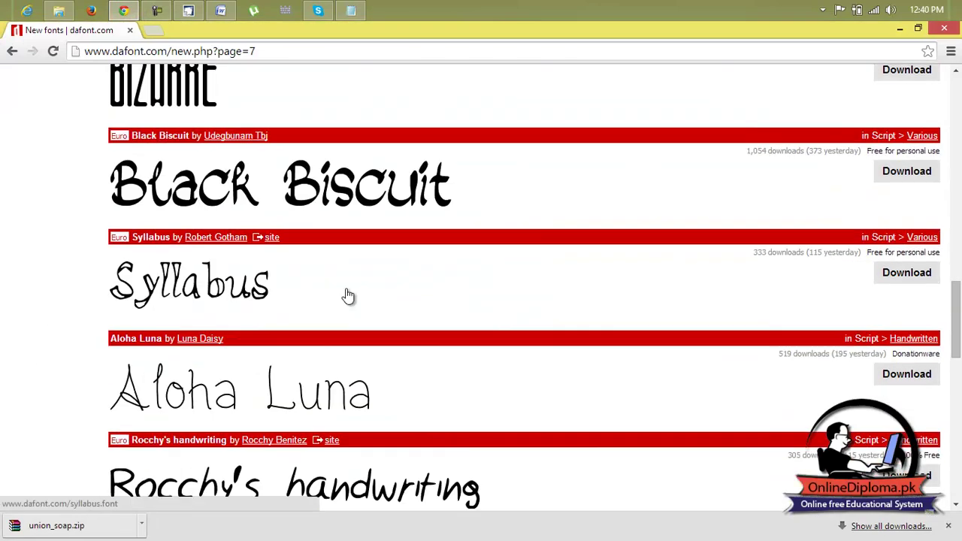
scroll(481, 281, down, 6)
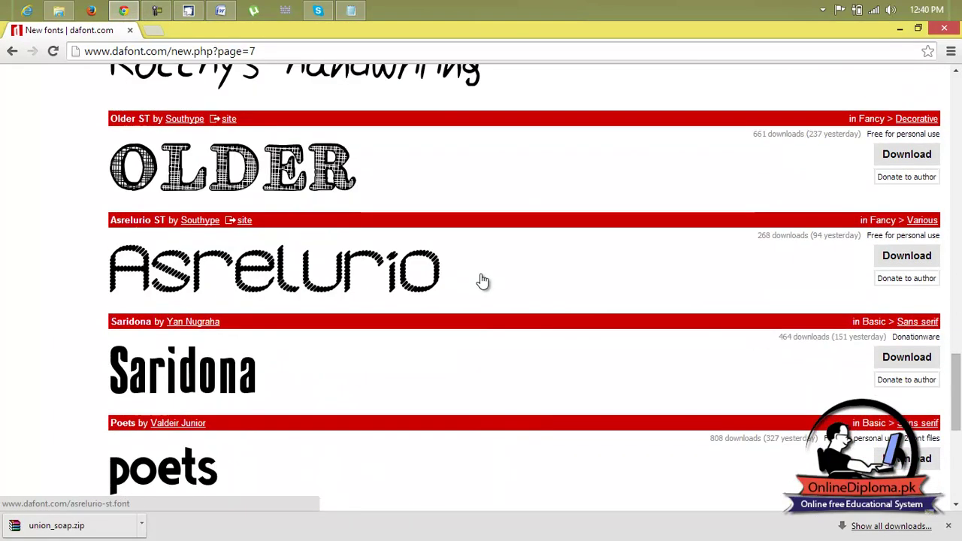
scroll(482, 281, down, 4)
scroll(483, 281, down, 2)
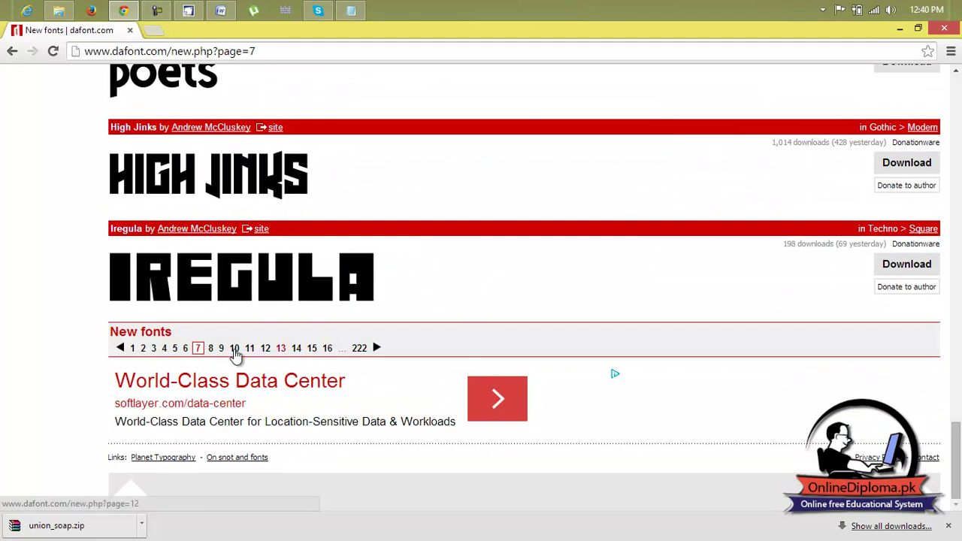
click(212, 348)
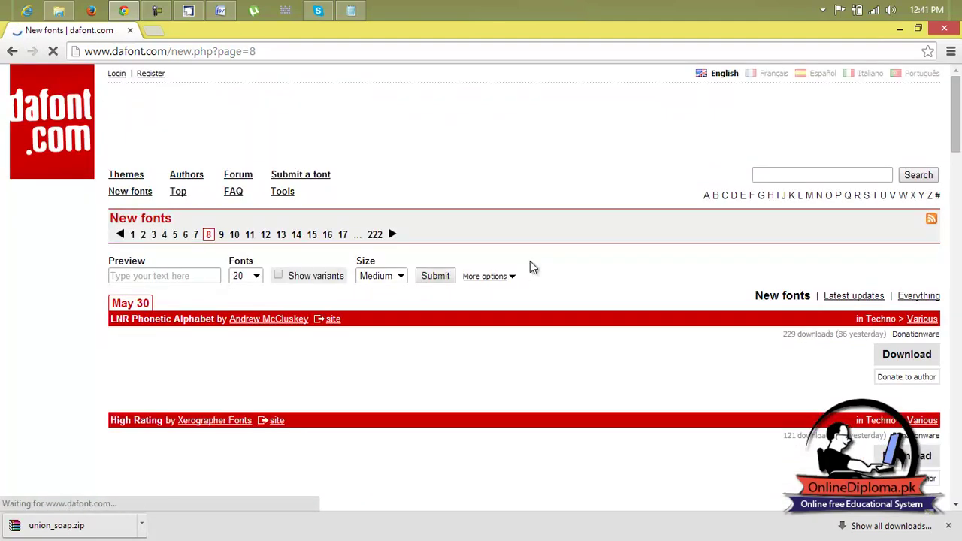
scroll(530, 268, down, 3)
scroll(532, 268, down, 4)
scroll(531, 269, down, 6)
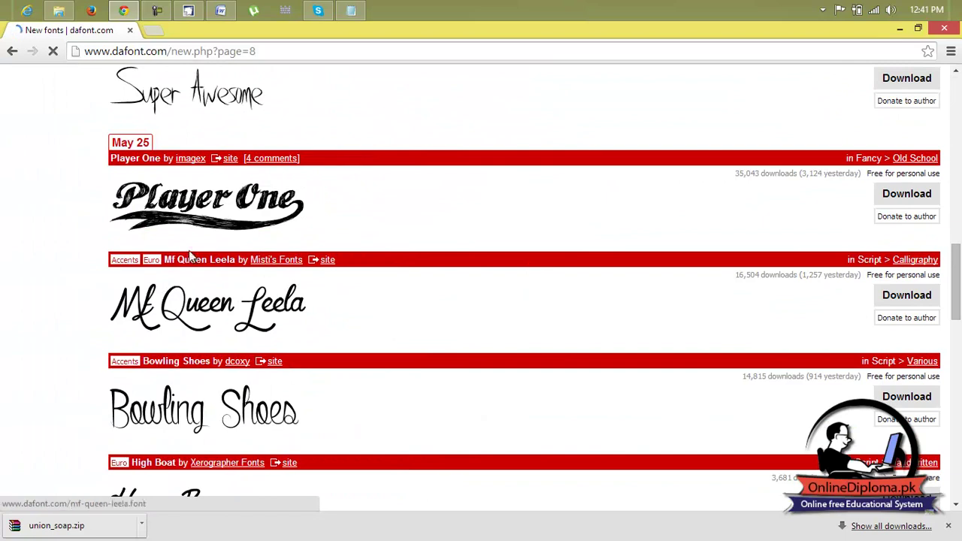
click(894, 197)
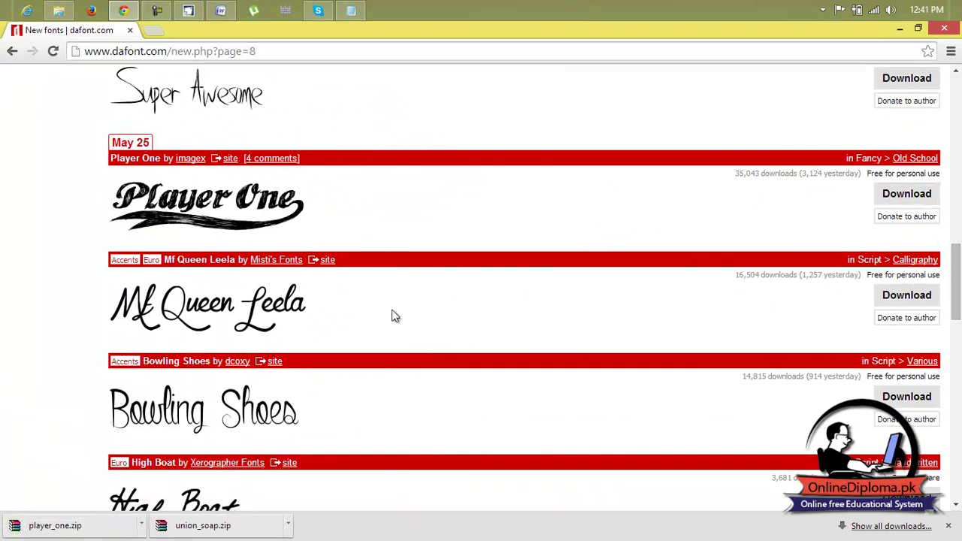
Show player_one.zip in the Downloads folder and extract it into a player_one folder there.
right_click(78, 523)
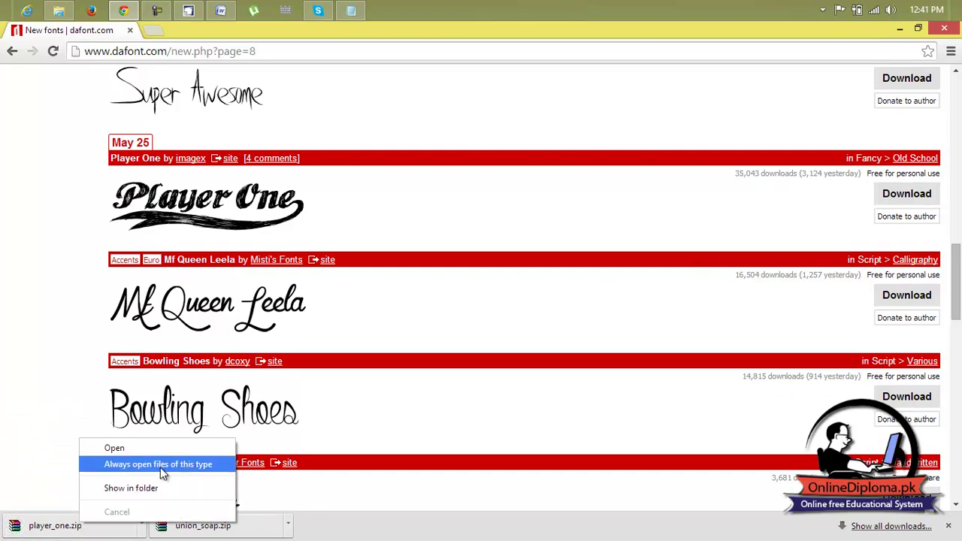
click(154, 488)
right_click(434, 273)
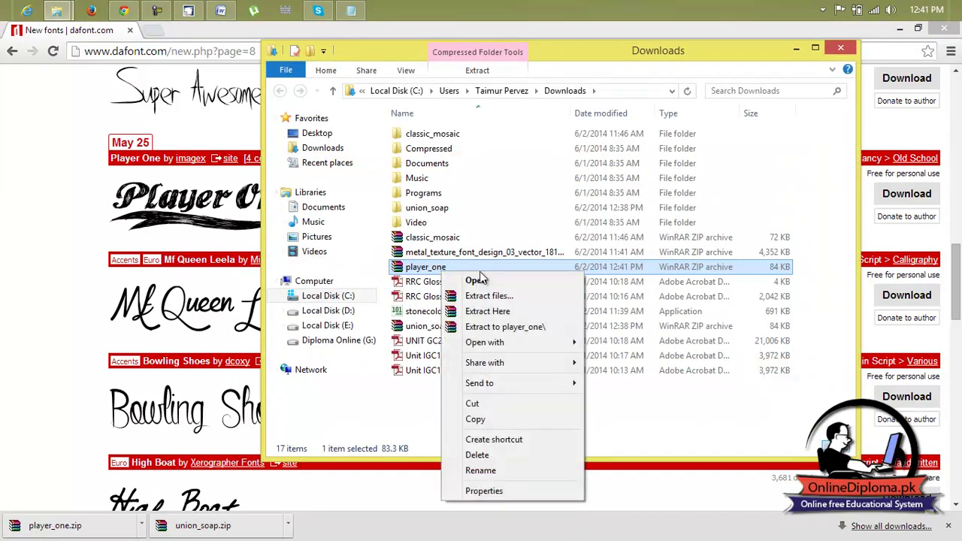
click(484, 296)
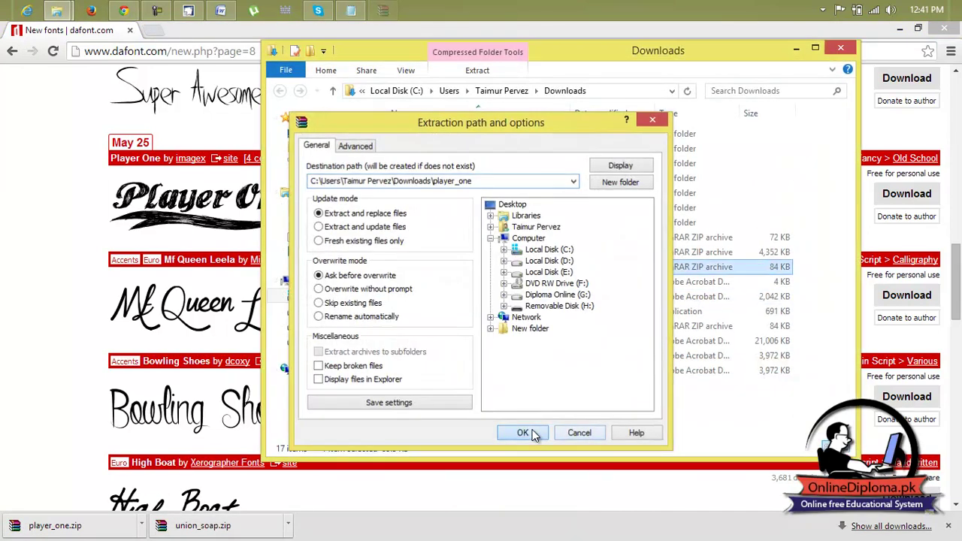
click(535, 434)
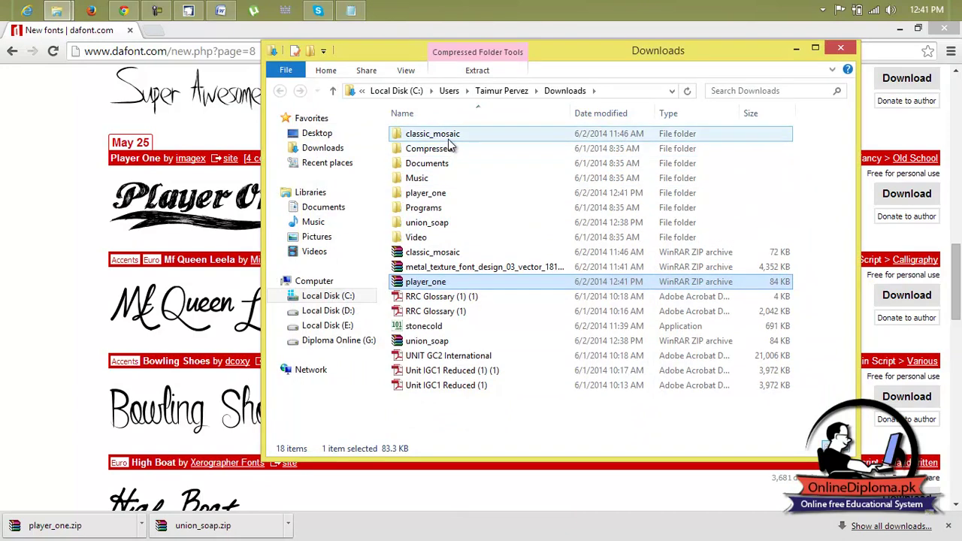
Copy the Player One TrueType font file from the extracted player_one folder and close the folder window.
double_click(446, 193)
click(427, 133)
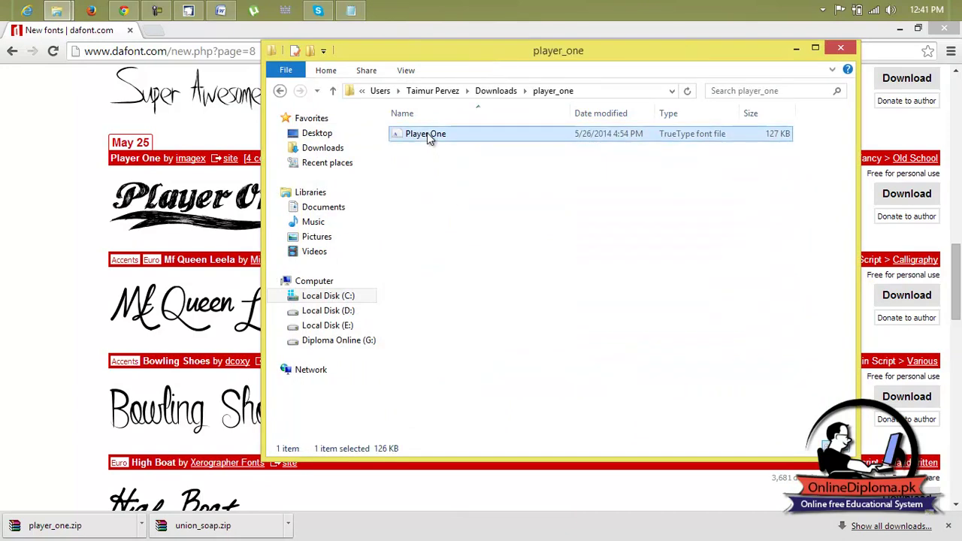
right_click(427, 133)
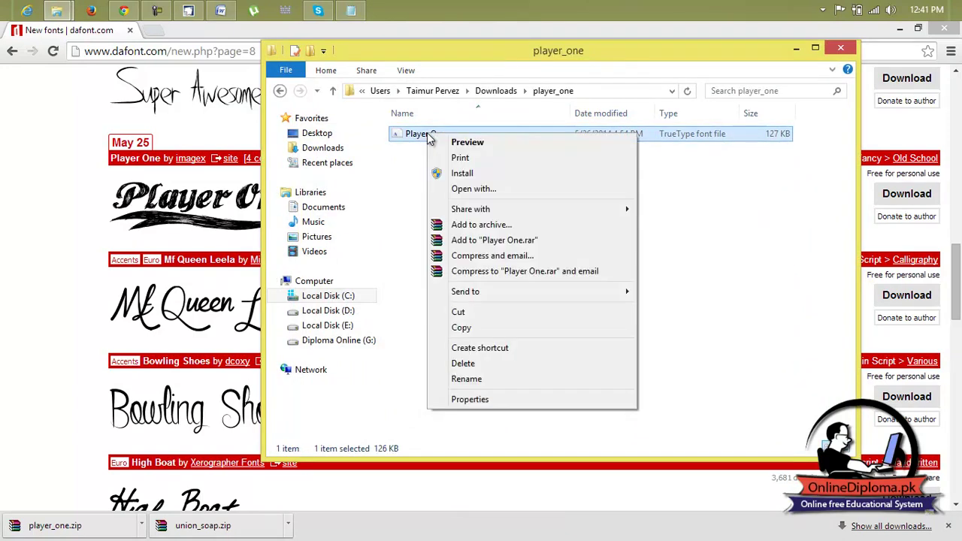
click(510, 329)
click(840, 47)
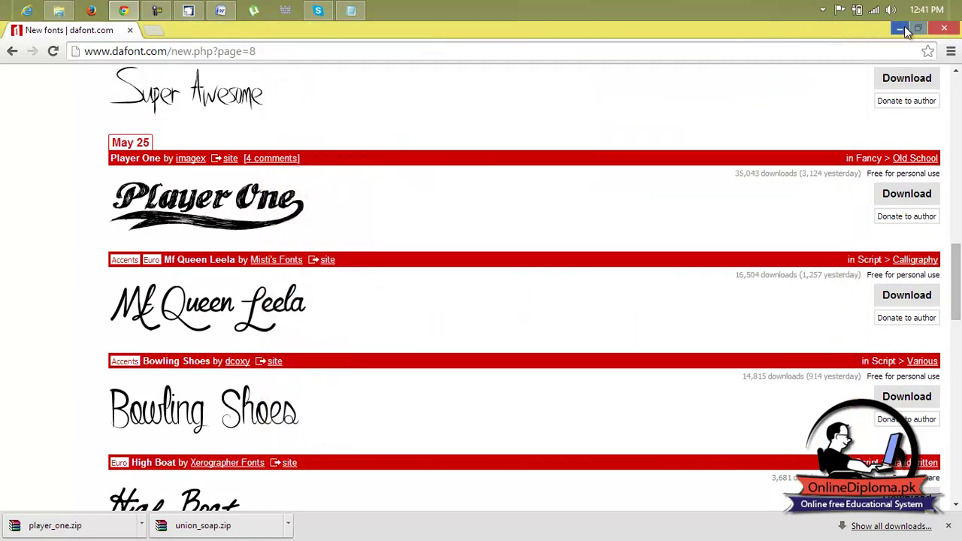
Minimize the open windows to reach the desktop and empty the Recycle Bin.
click(900, 28)
click(901, 27)
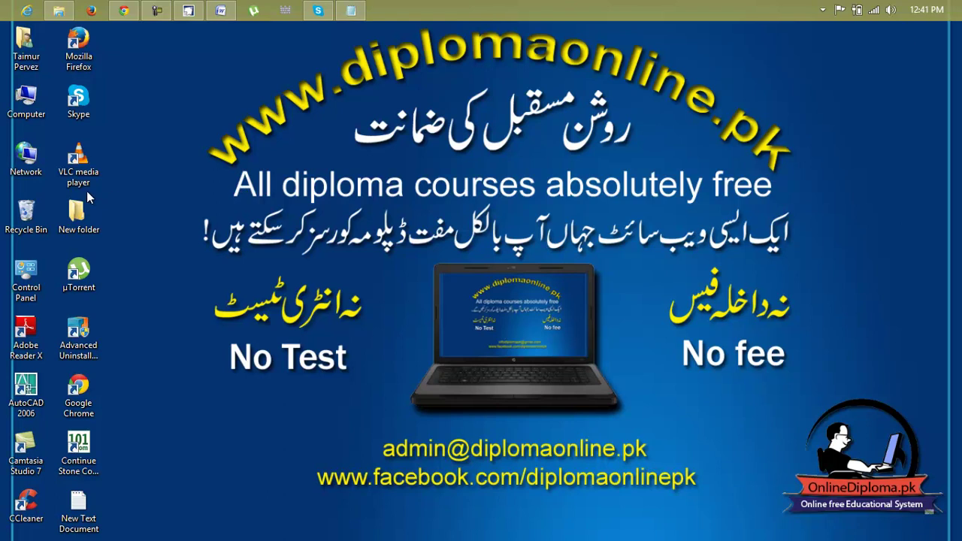
right_click(42, 212)
click(95, 251)
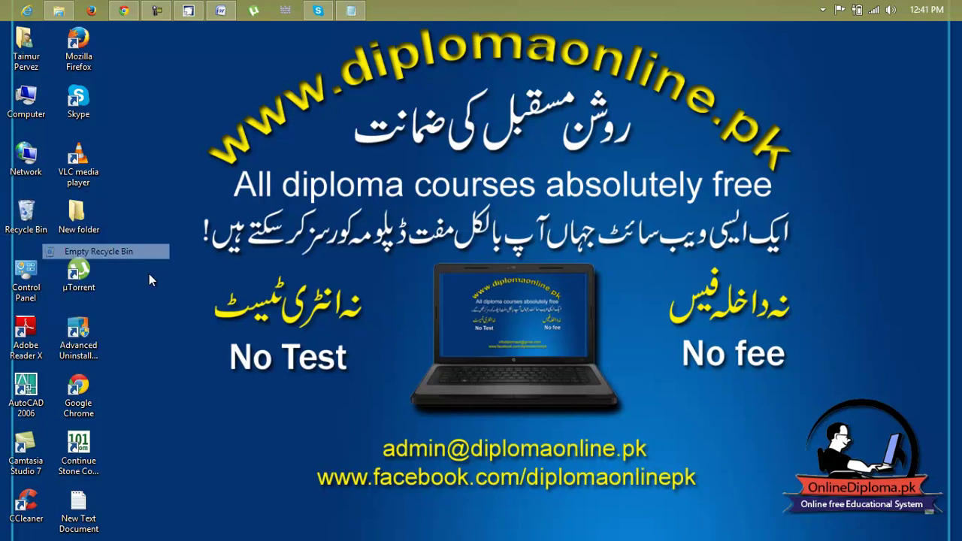
click(542, 309)
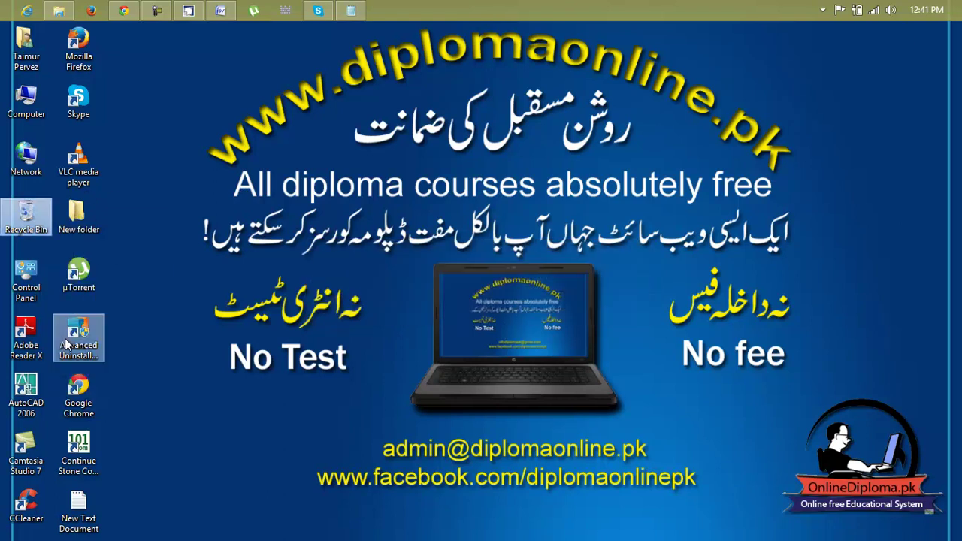
Open the Fonts folder from the Control Panel, switching the item view to Category and back to Small icons.
double_click(38, 287)
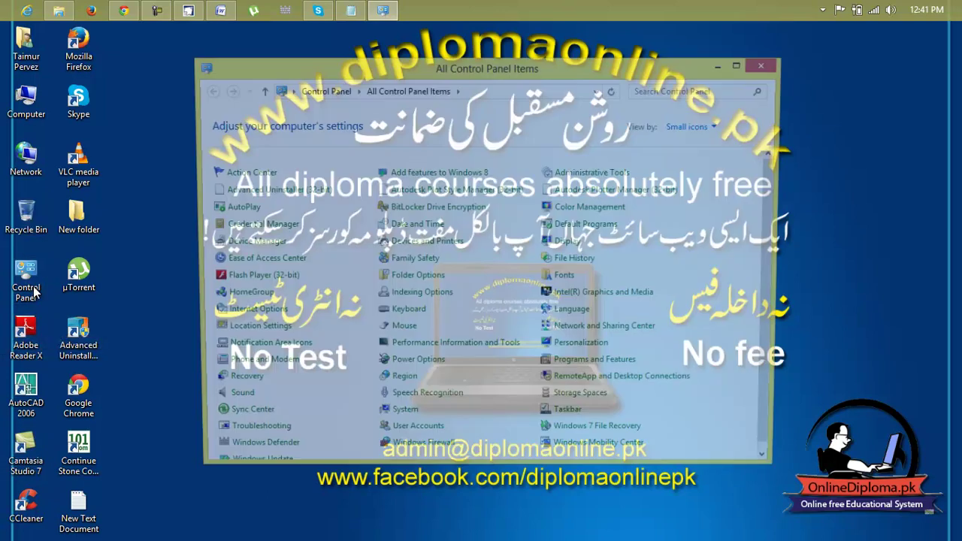
click(705, 126)
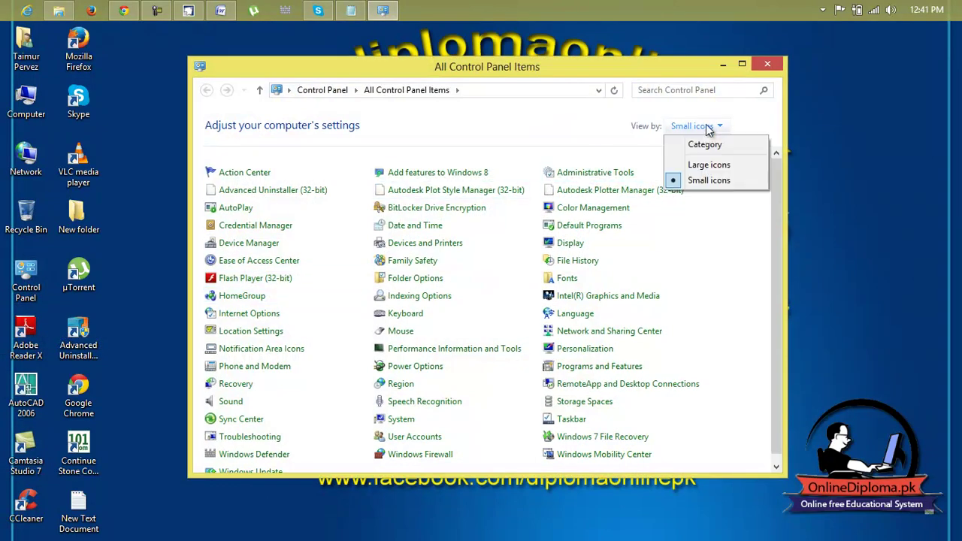
click(706, 143)
click(699, 132)
click(700, 181)
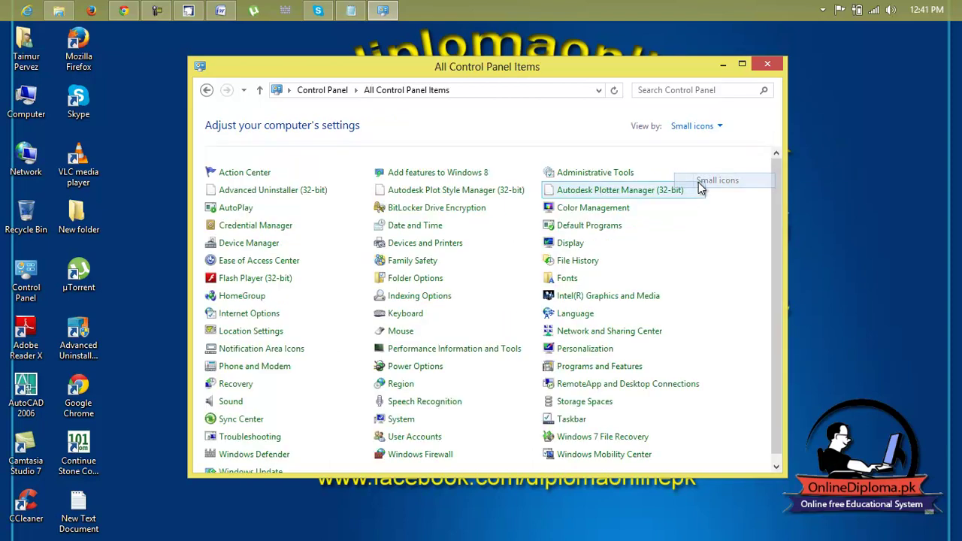
click(562, 280)
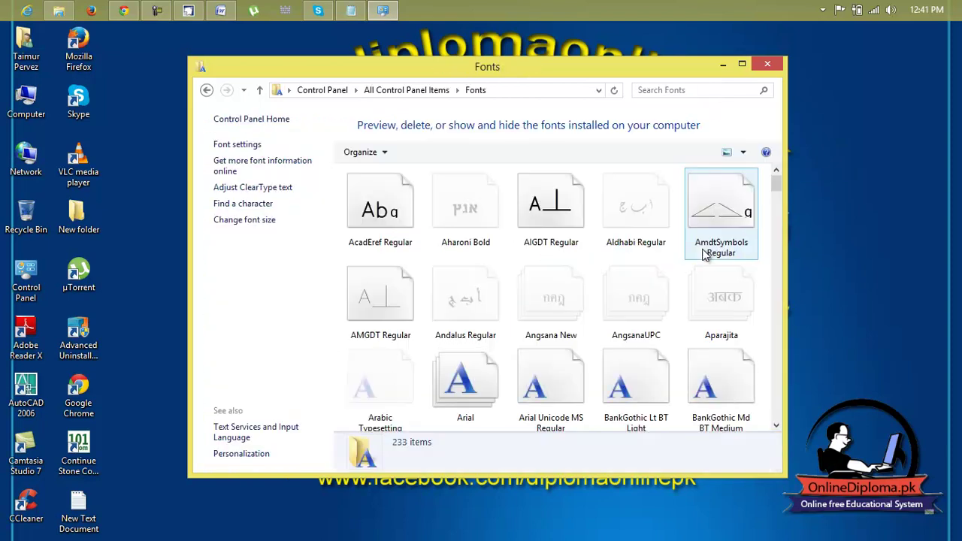
Install Player One by pasting the copied font file into the Fonts folder, and close the folder.
right_click(336, 194)
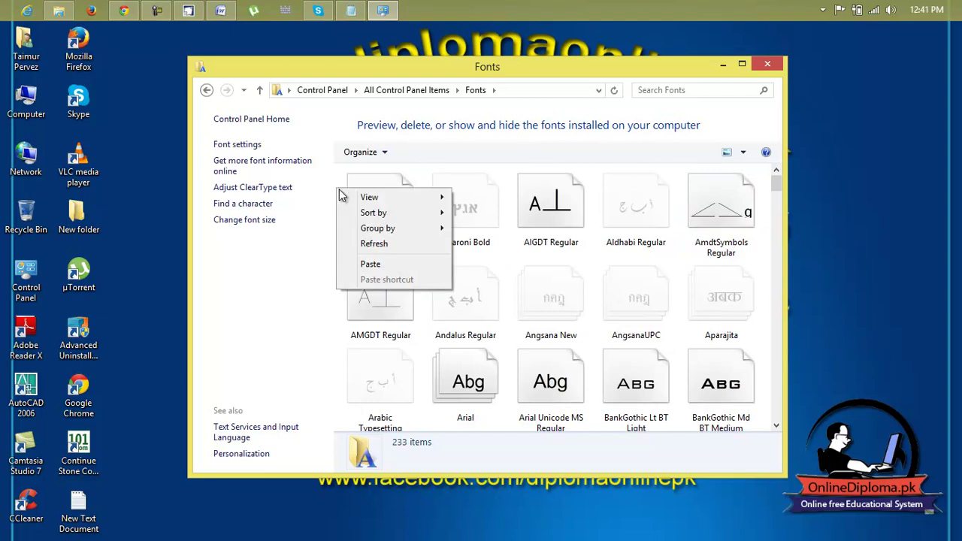
click(373, 263)
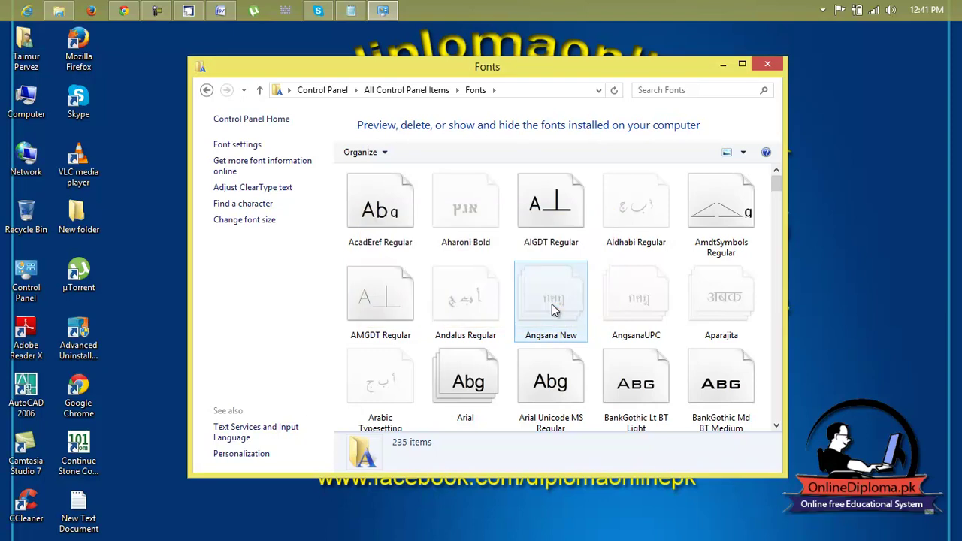
click(656, 201)
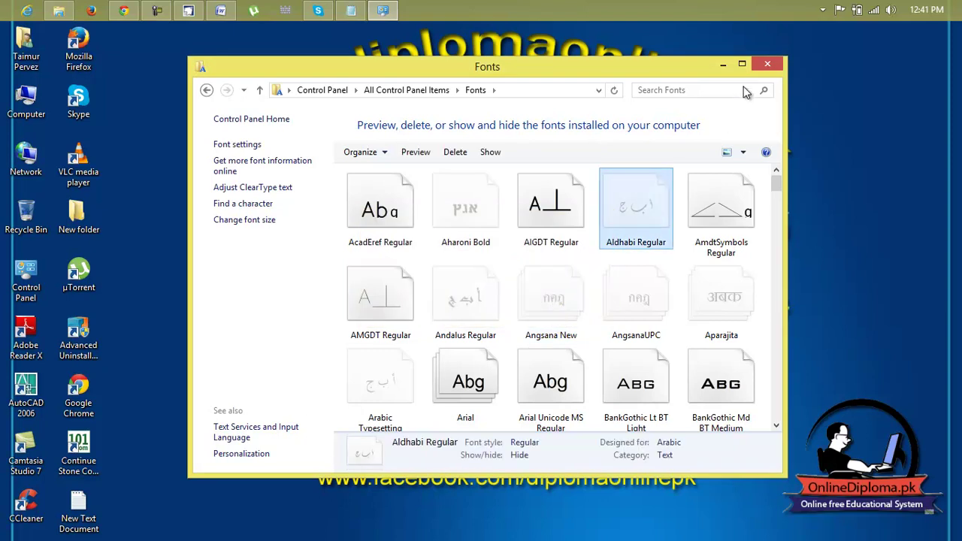
click(767, 64)
Switch to CorelDRAW and add the artistic text "Swedish" on the page, enlarged to about 164.5 pt.
click(188, 10)
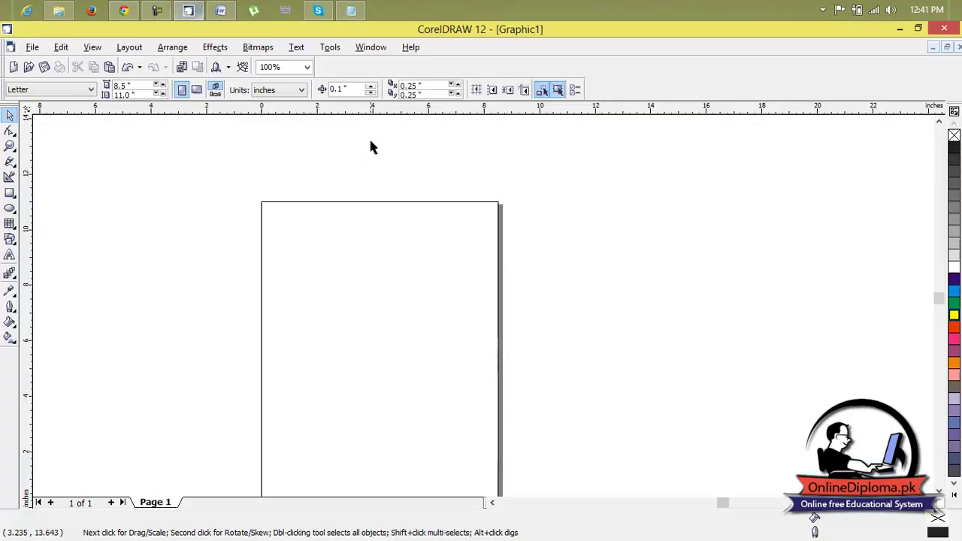
click(9, 256)
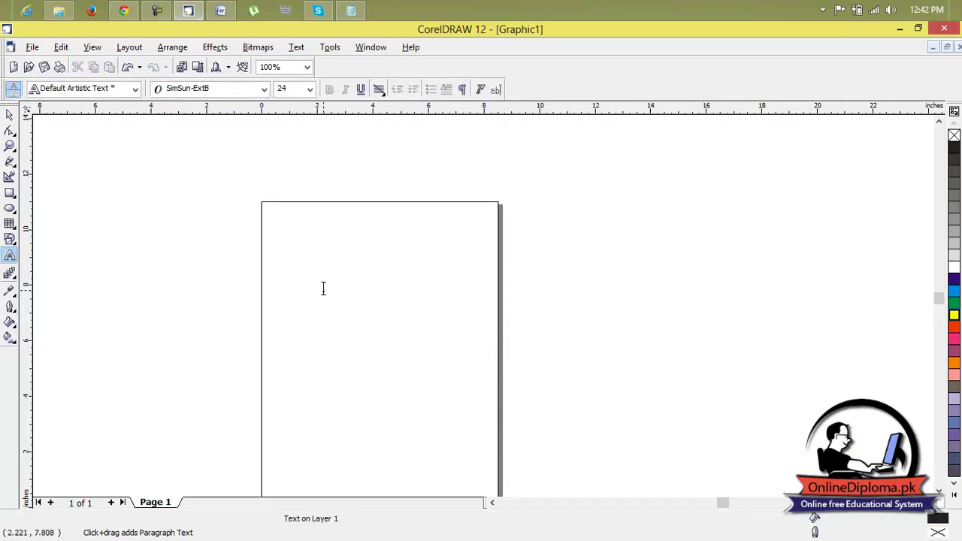
click(323, 287)
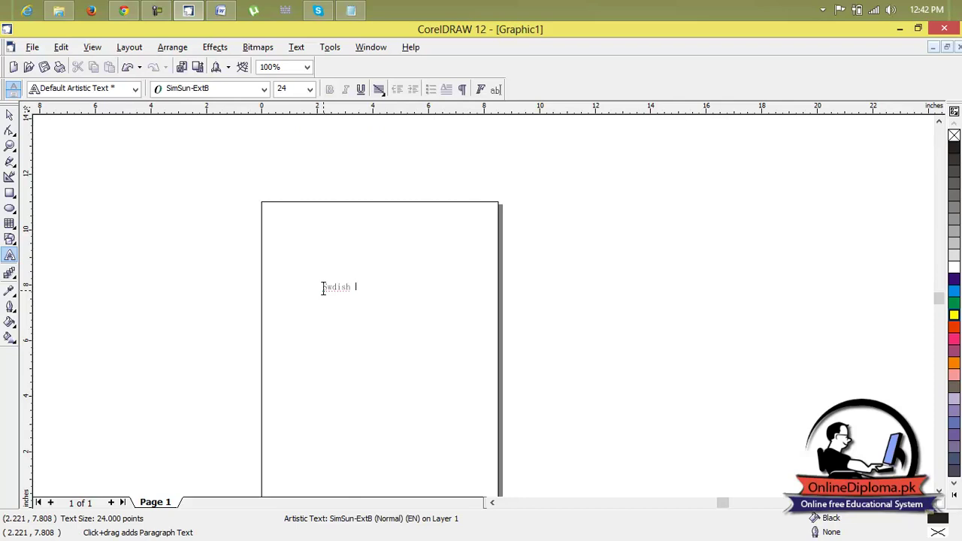
key(Escape)
drag(358, 296, 253, 307)
click(384, 318)
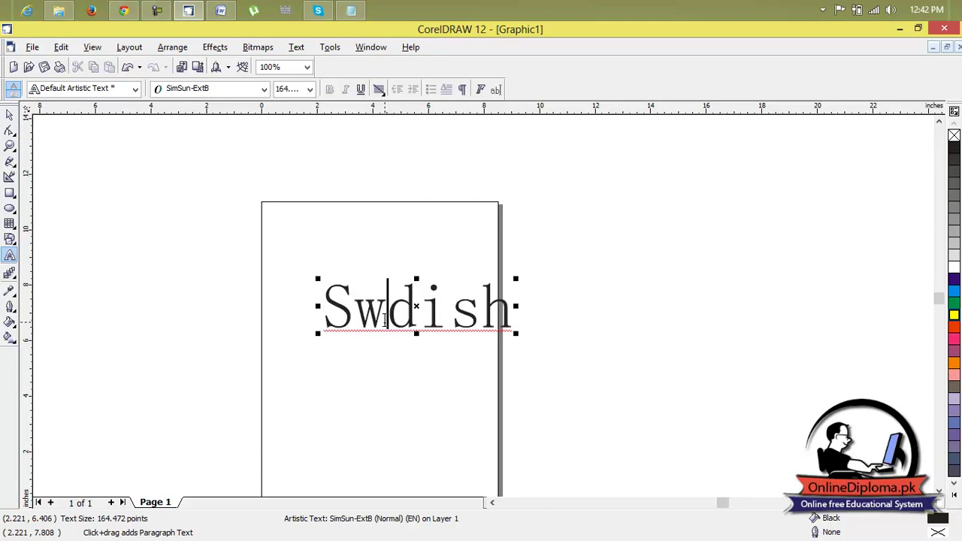
text(e)
Set the font of the whole word "Swedish" to Player One.
drag(541, 314, 319, 314)
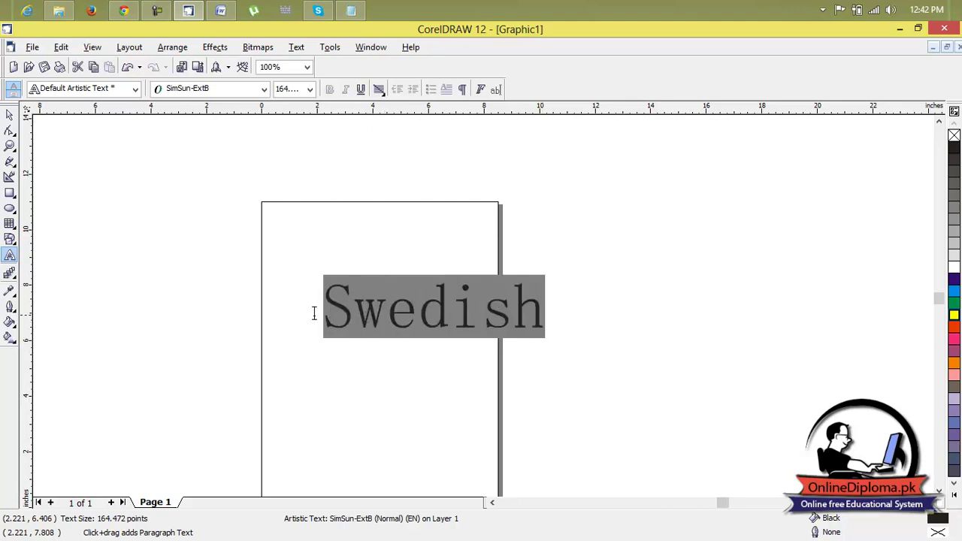
click(239, 91)
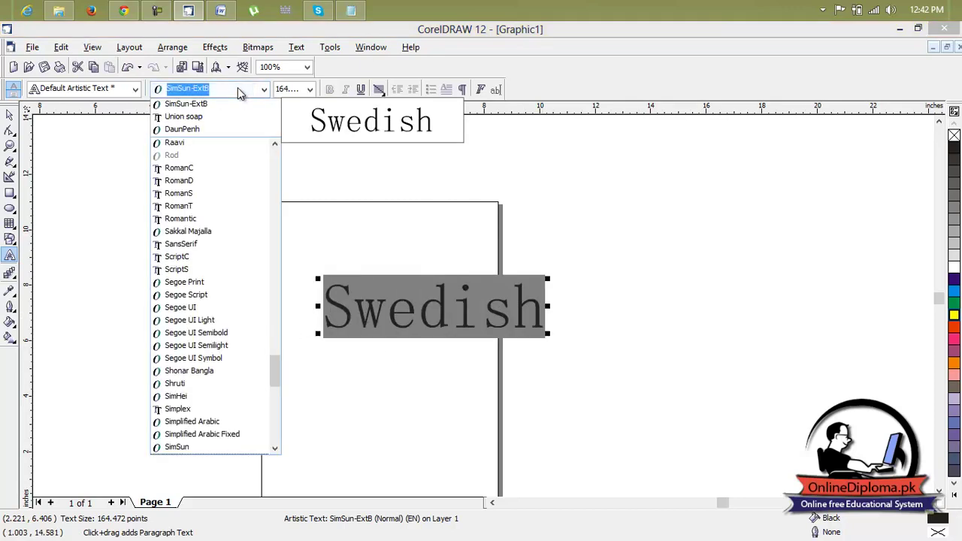
text(Palatino Linotype)
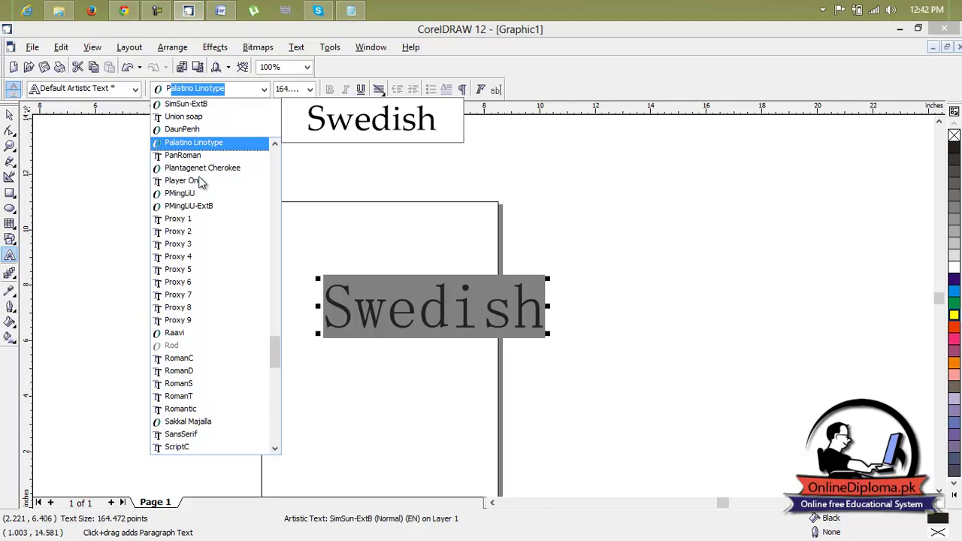
click(184, 181)
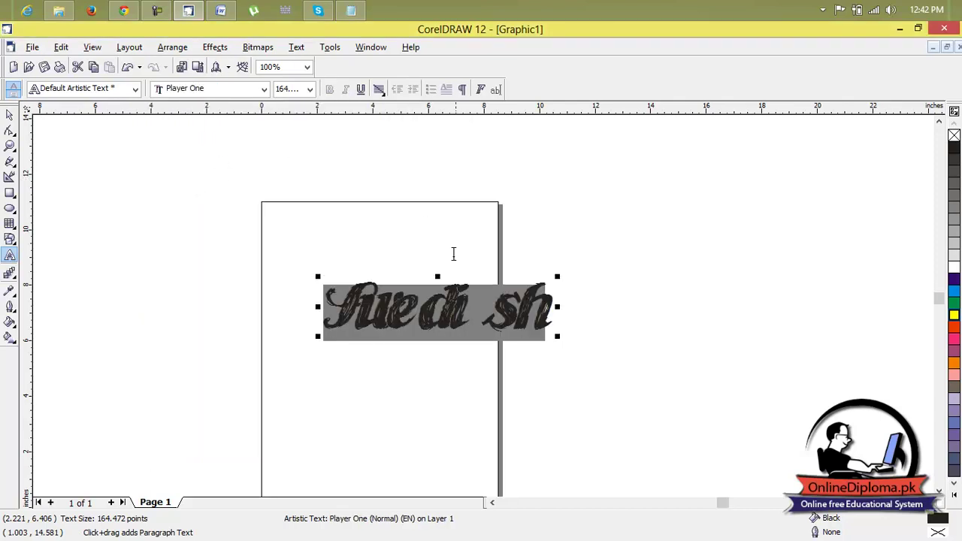
Widen the letter spacing of the artistic text "Swedish" and enlarge the text to about 463 pt.
drag(557, 308, 742, 331)
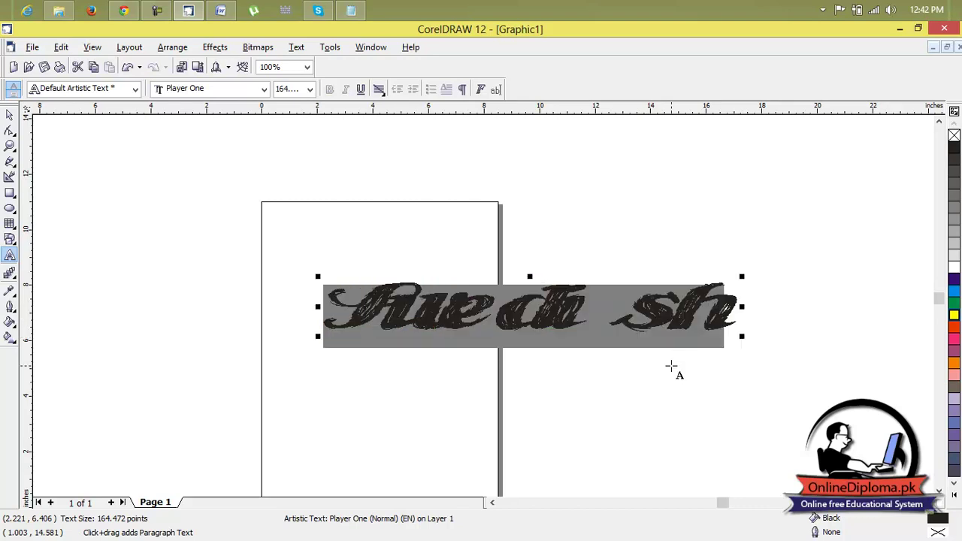
click(661, 369)
click(556, 319)
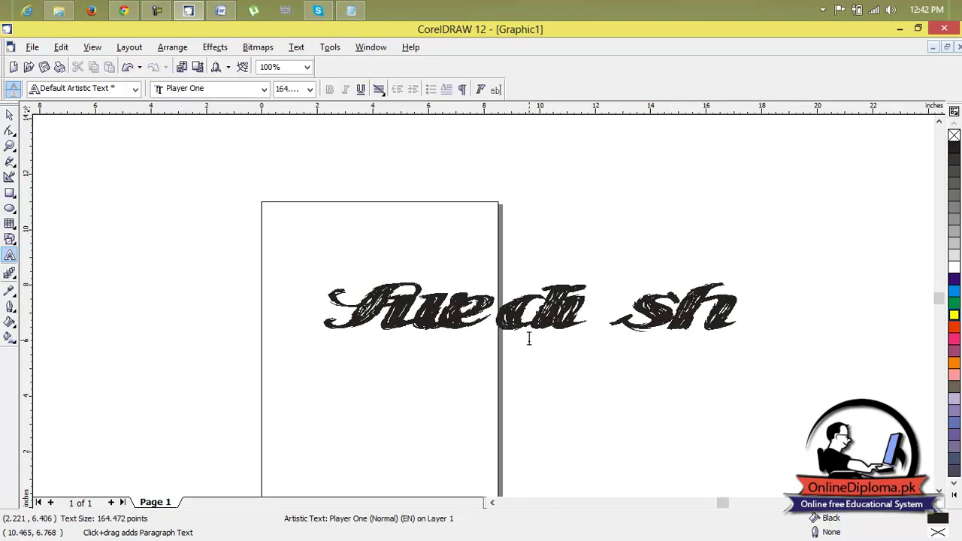
drag(519, 343, 644, 376)
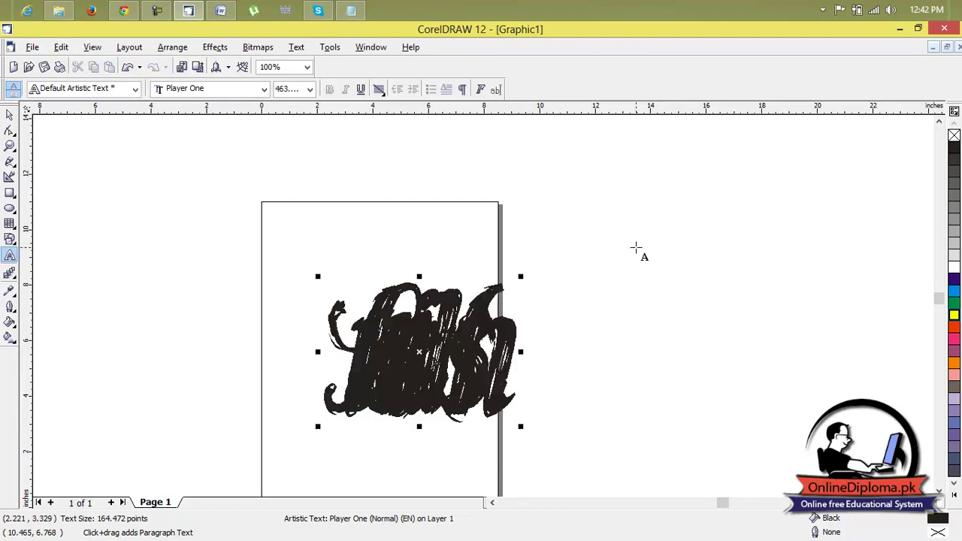
drag(523, 352, 721, 361)
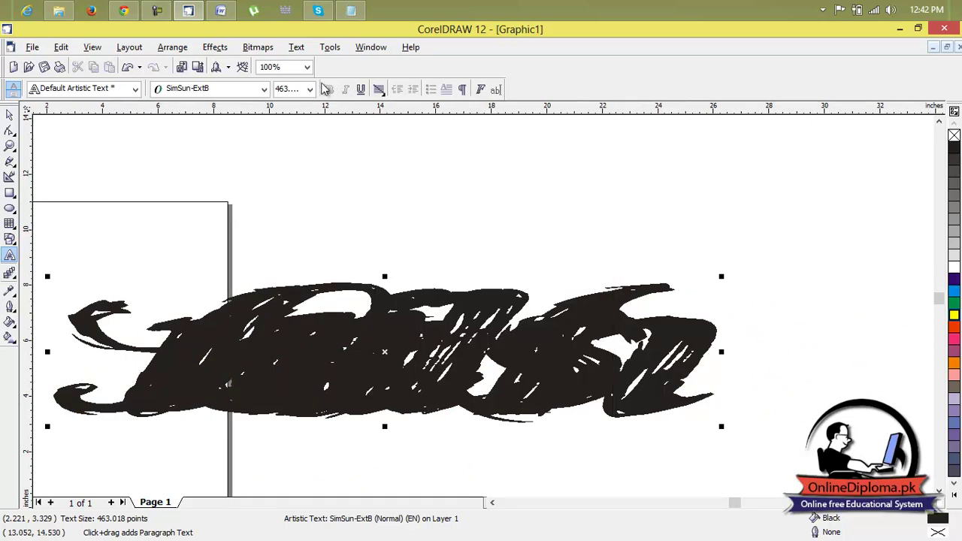
Try a 9 pt font size for the "Swedish" text, and set the whole text object to 8 pt.
click(309, 88)
click(286, 138)
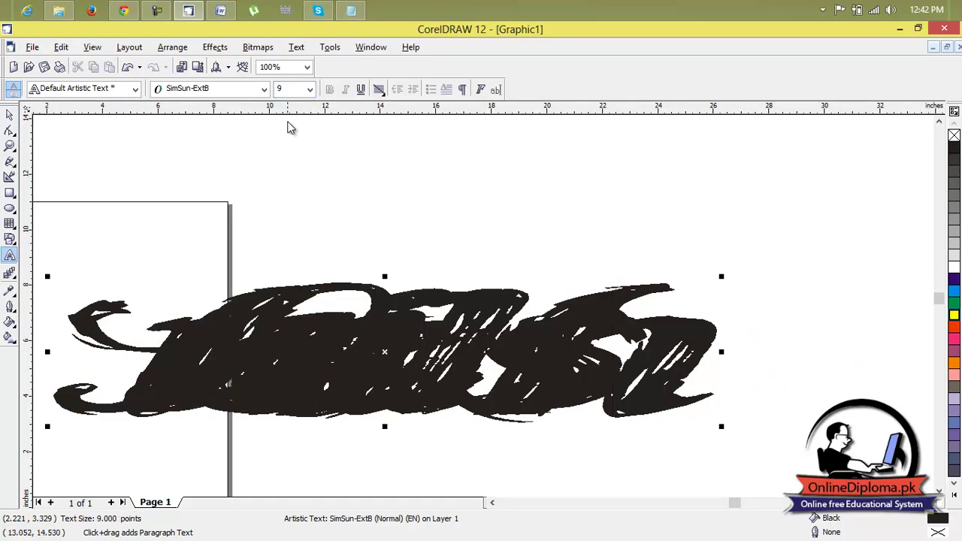
click(9, 114)
click(309, 89)
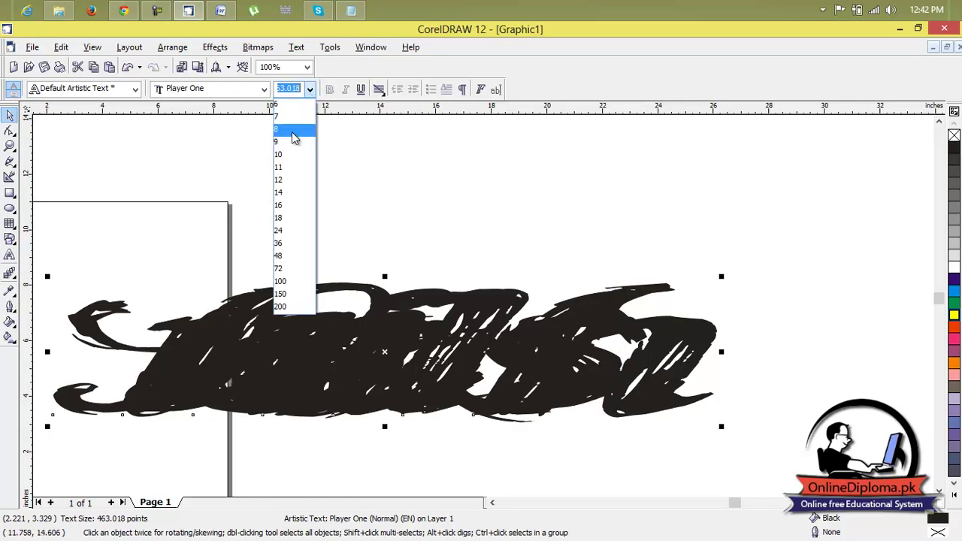
click(291, 131)
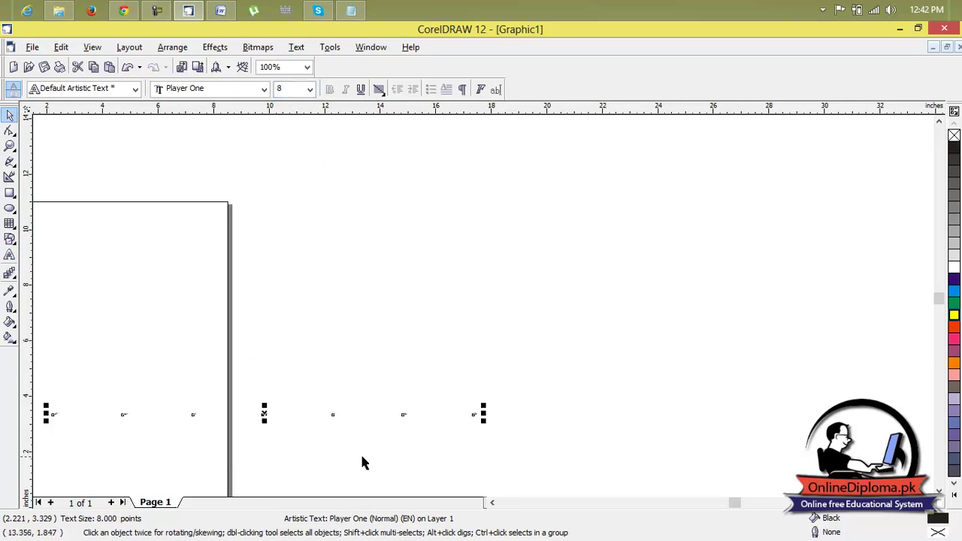
Select the small, widely spaced "Swedish" text object and delete it from the drawing.
click(489, 503)
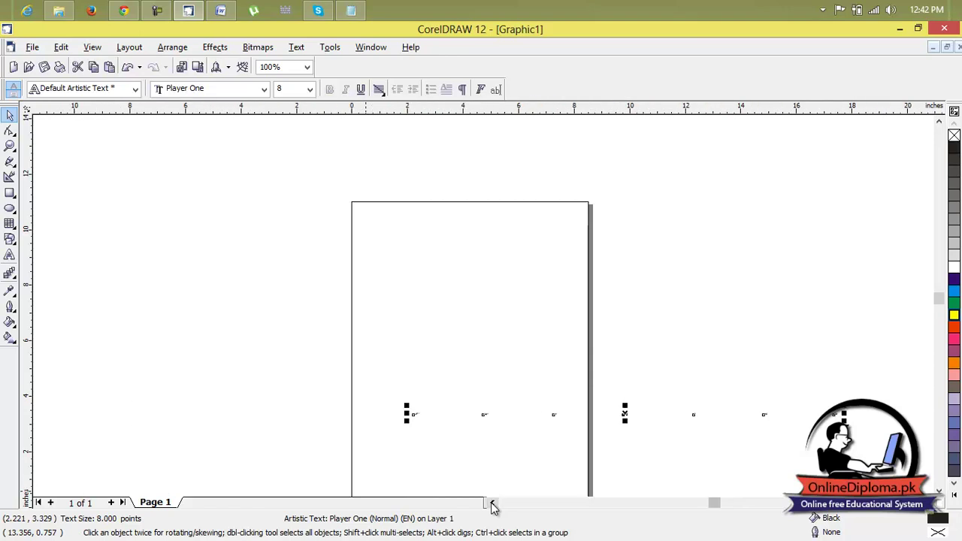
click(539, 383)
scroll(492, 412, up, 8)
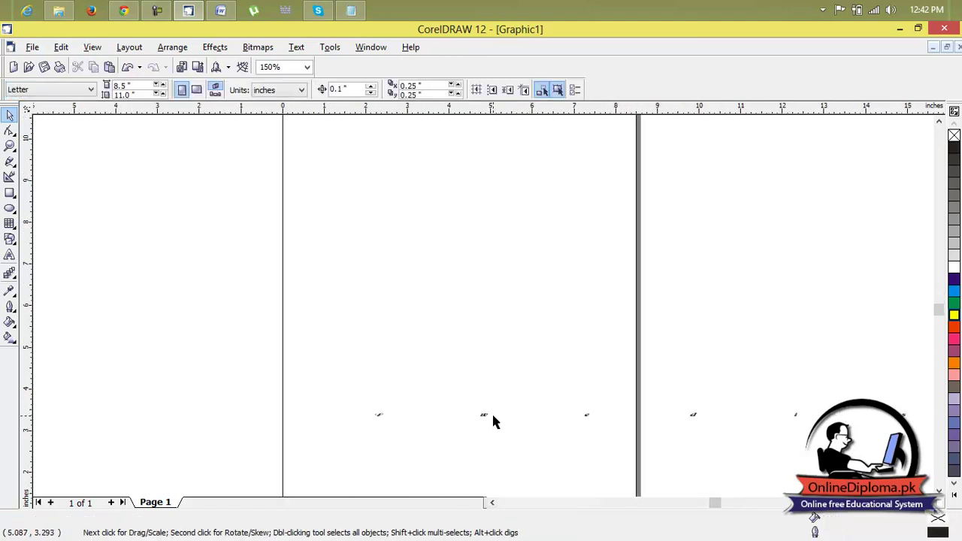
click(454, 440)
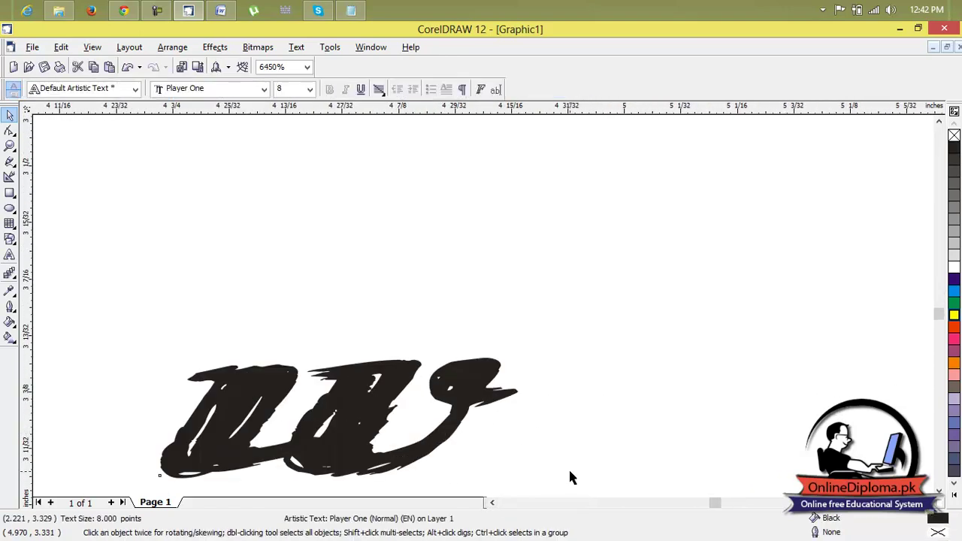
click(486, 423)
scroll(481, 414, down, 8)
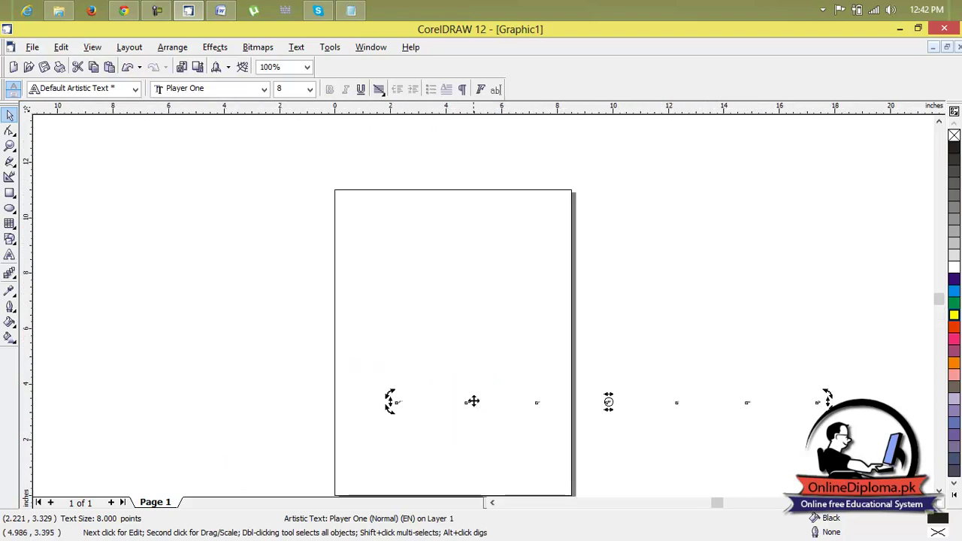
click(411, 402)
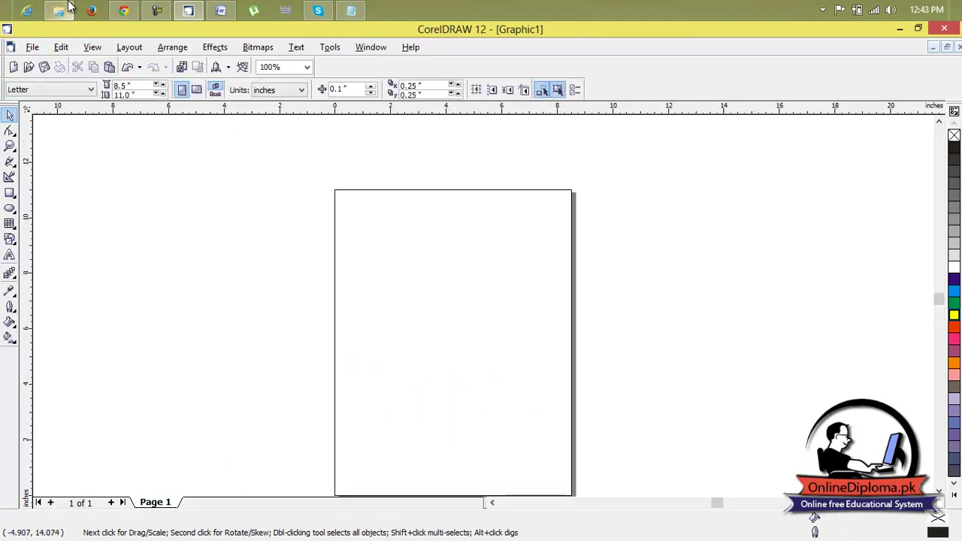
mouse_move(185, 9)
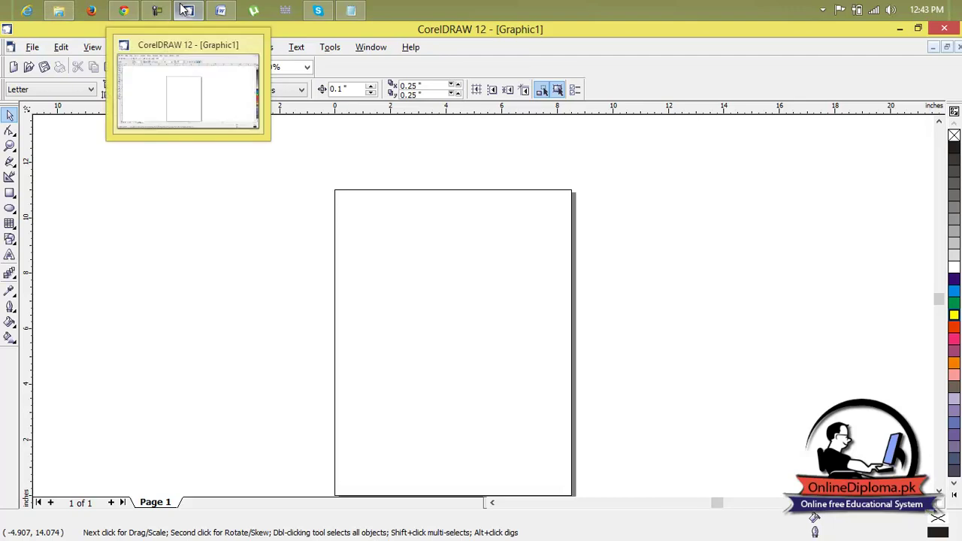